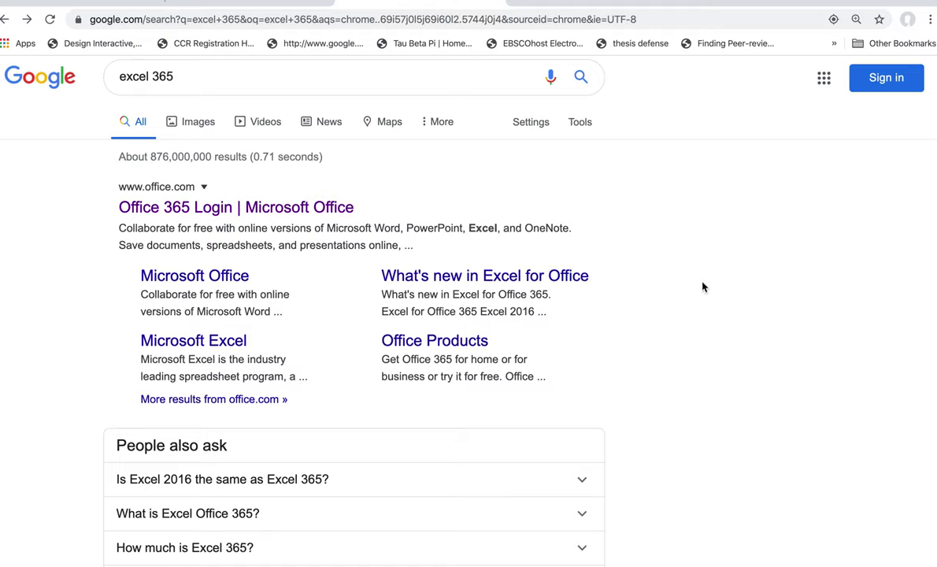
Go forward from the 'excel 365' search results to the Office 365 home page
{"action": "left_click", "coordinate": [27, 20]}
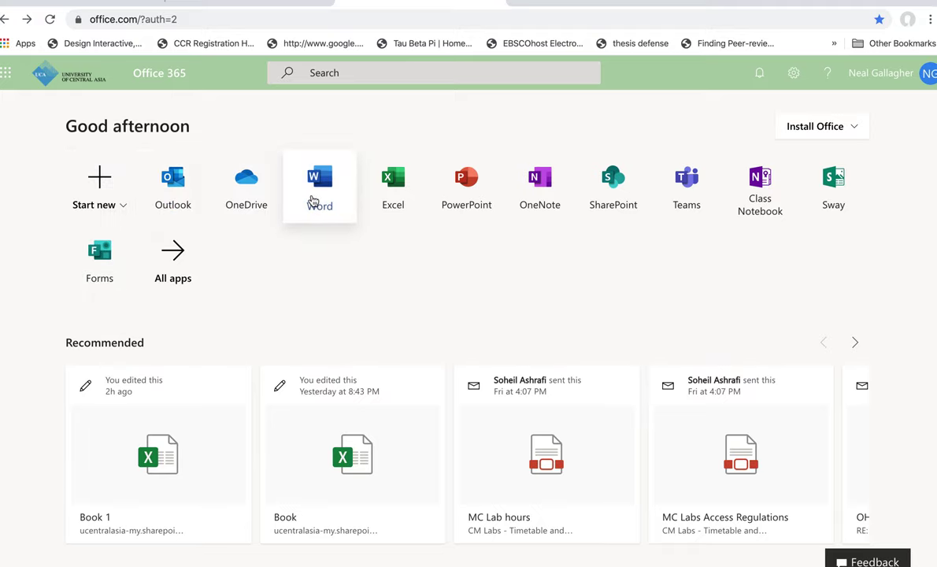
Open Excel and start a new workbook from the 'Welcome to Excel' Take a tour template
{"action": "left_click", "coordinate": [394, 185]}
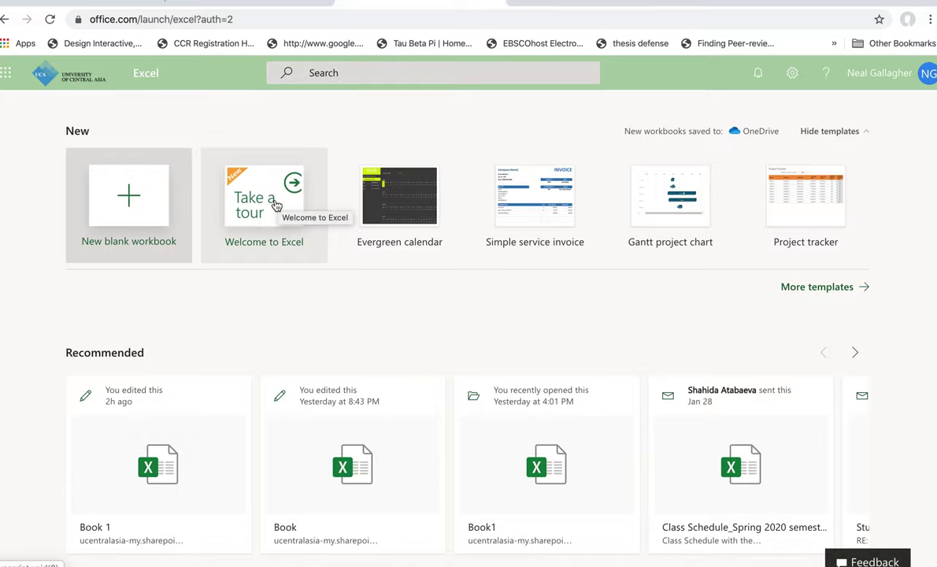
{"action": "left_click", "coordinate": [275, 205]}
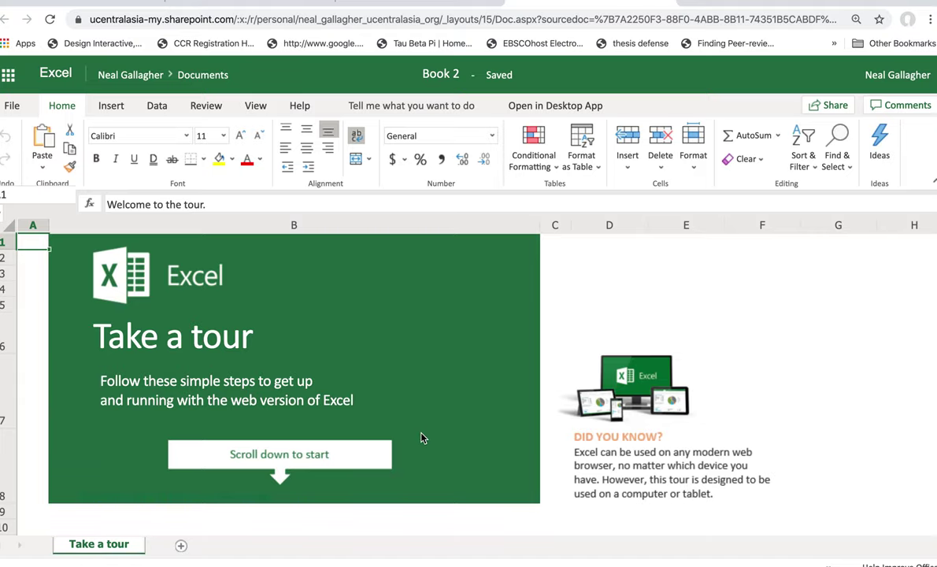
Scroll down to the 'Add numbers like a champ' section with the Fruit and Item tables
{"action": "scroll", "coordinate": [405, 433], "scroll_direction": "down", "scroll_amount": 3}
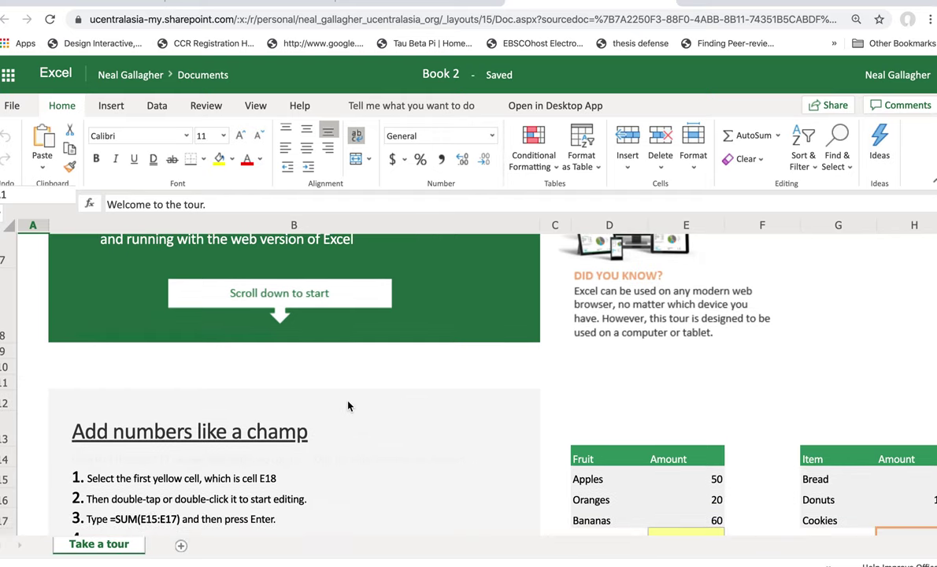
{"action": "scroll", "coordinate": [349, 406], "scroll_direction": "down", "scroll_amount": 3}
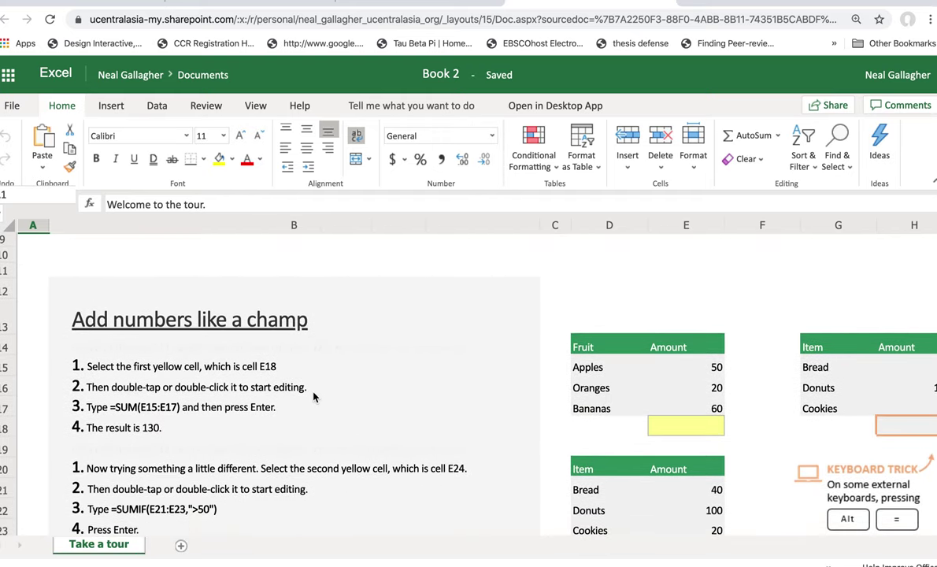
{"action": "scroll", "coordinate": [387, 248], "scroll_direction": "right", "scroll_amount": 1}
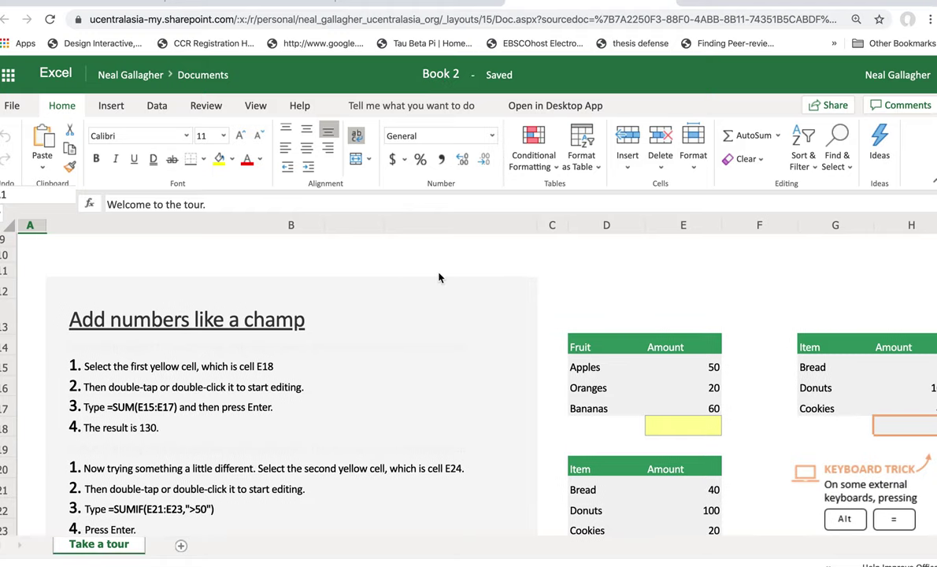
{"action": "scroll", "coordinate": [438, 278], "scroll_direction": "right", "scroll_amount": 3}
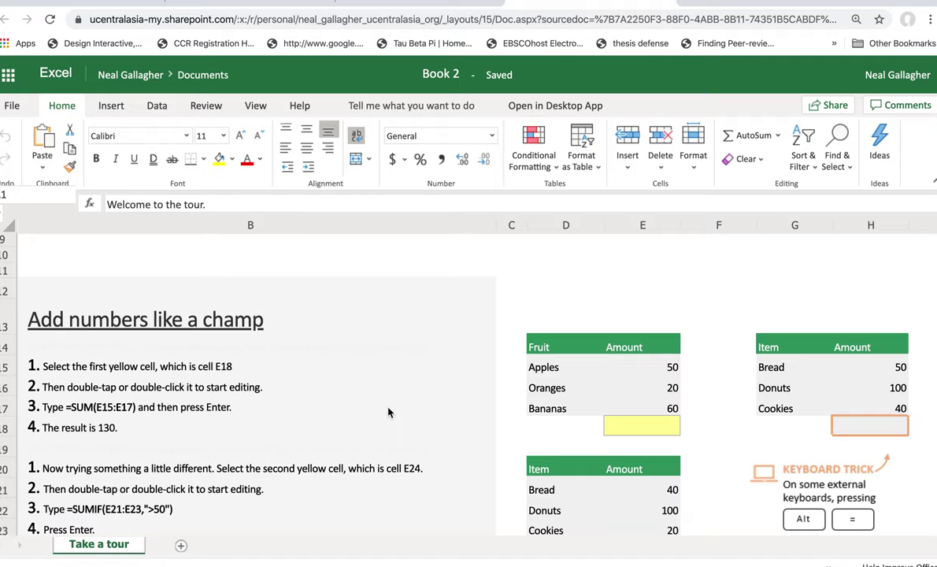
{"action": "scroll", "coordinate": [386, 412], "scroll_direction": "left", "scroll_amount": 2}
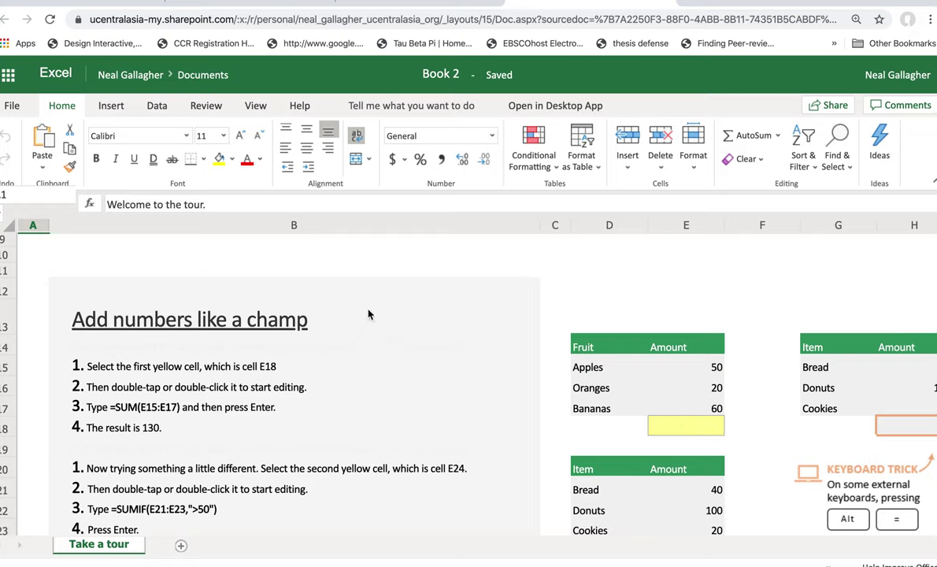
Enter =SUM(E15:E17) in E18 so the Fruit amounts total 130
{"action": "left_click", "coordinate": [372, 255]}
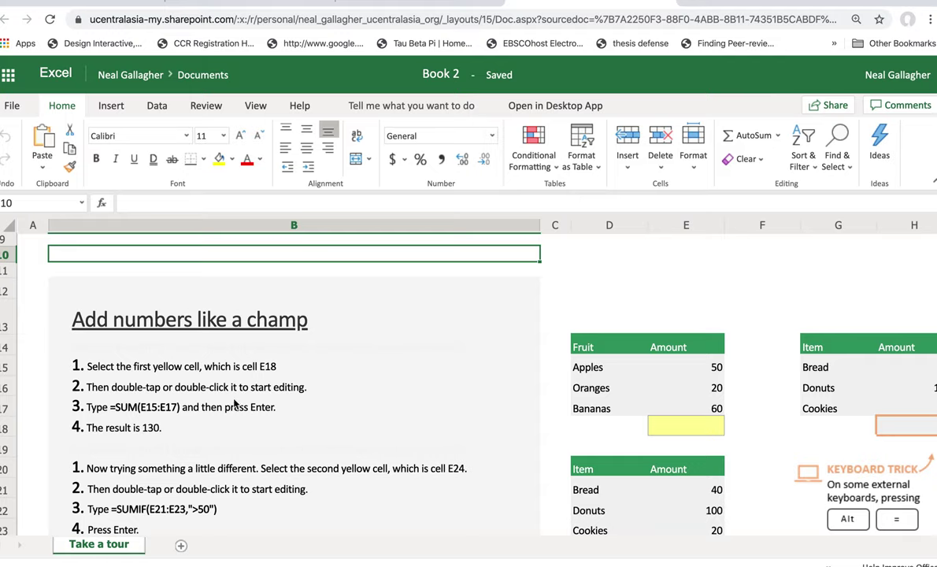
{"action": "double_click", "coordinate": [683, 430]}
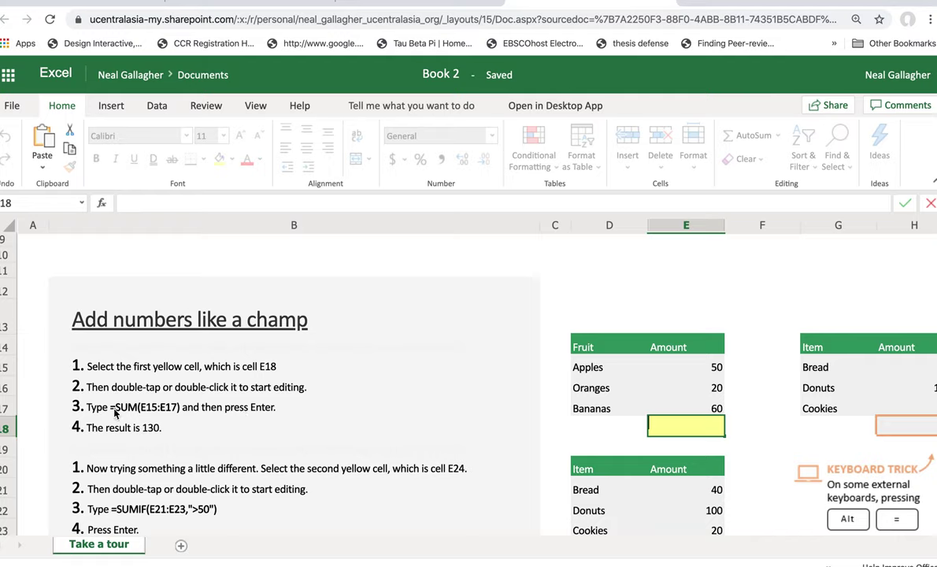
{"action": "double_click", "coordinate": [671, 427]}
{"action": "type", "text": "=sum"}
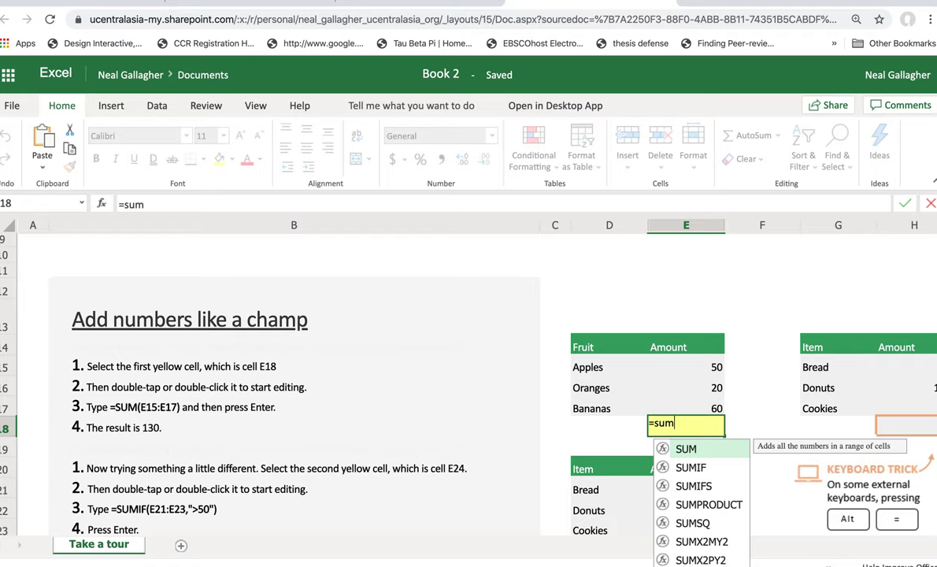
{"action": "type", "text": "("}
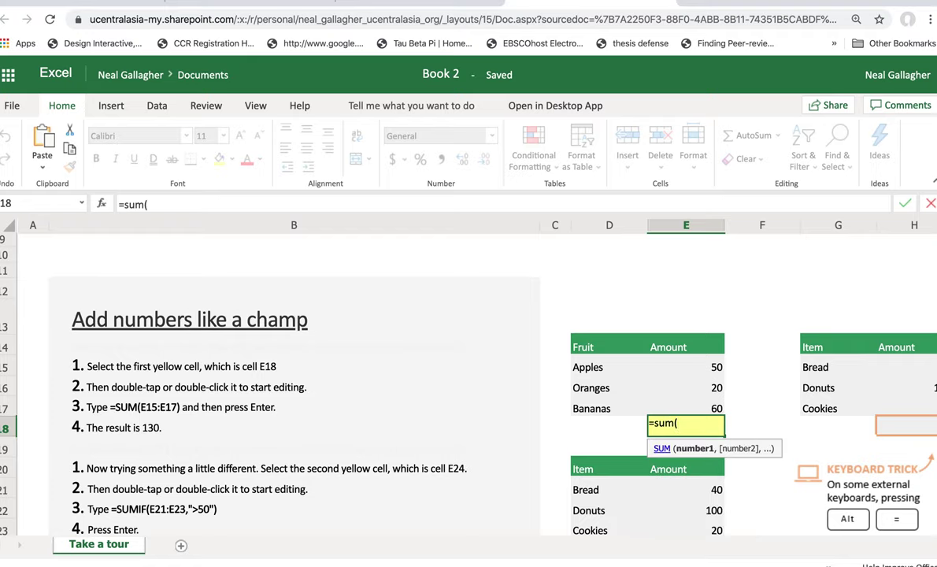
{"action": "type", "text": "E15"}
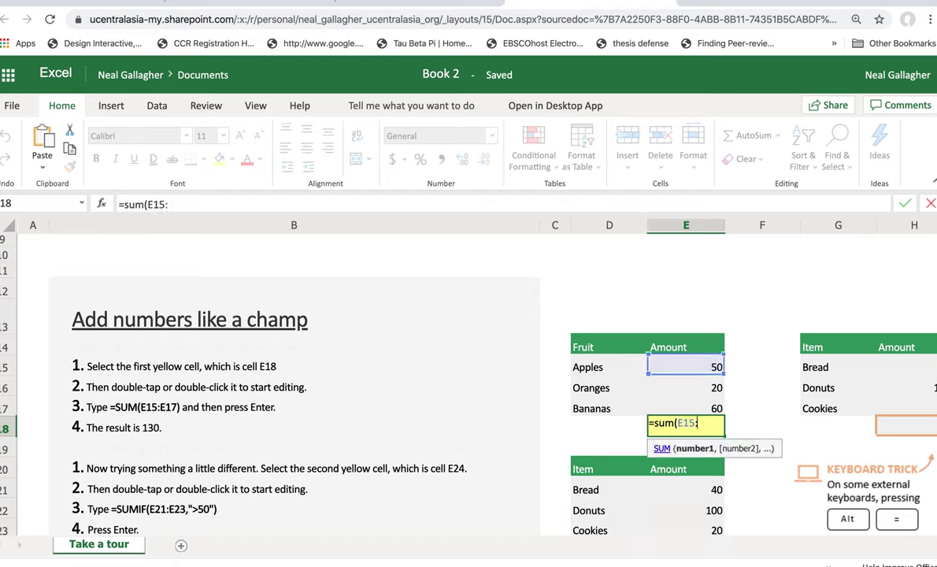
{"action": "type", "text": ":E17"}
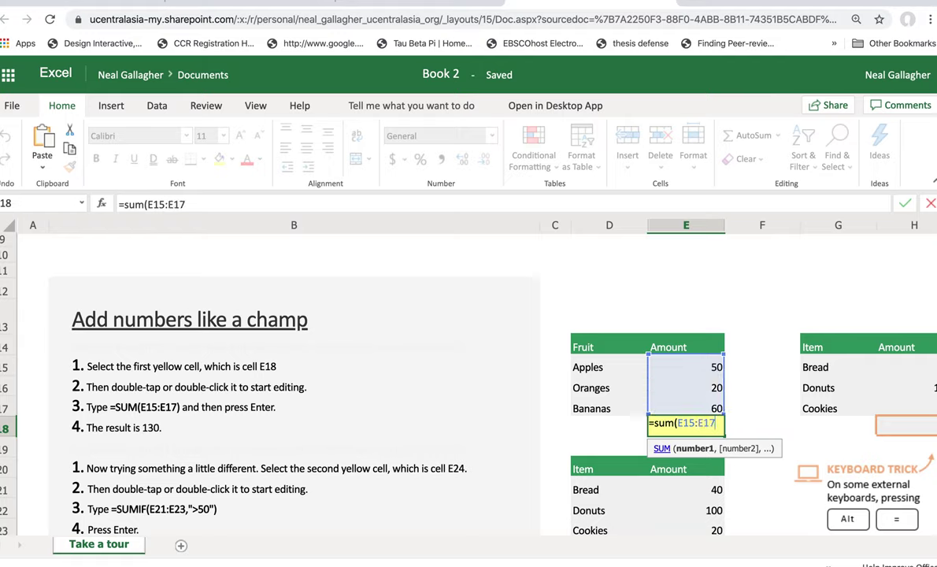
{"action": "type", "text": ")"}
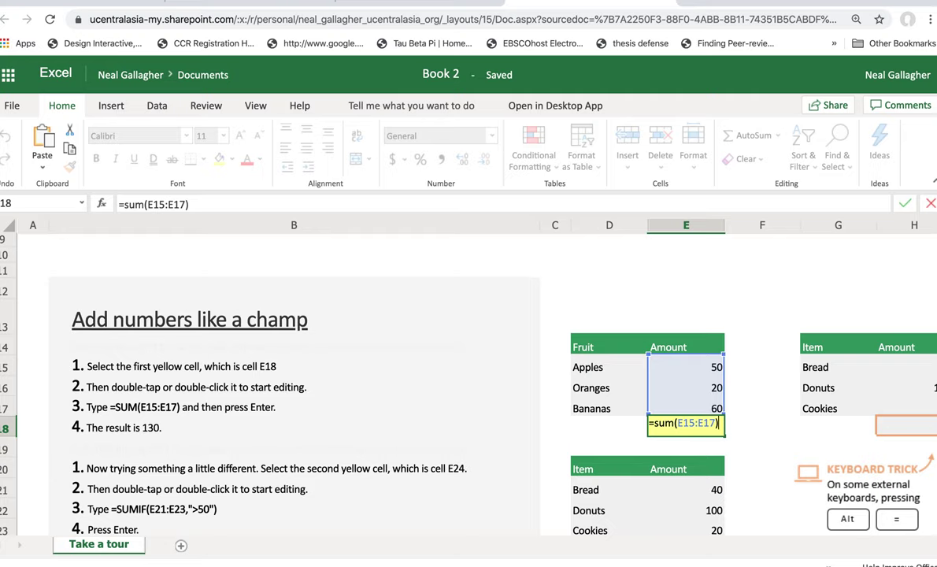
{"action": "key", "text": "Return"}
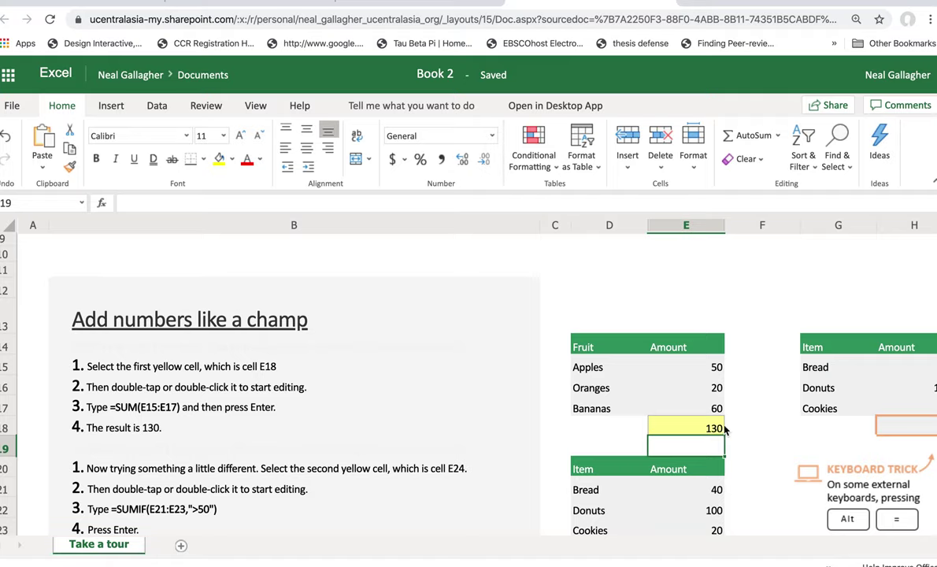
AutoSum the Item amounts H15:H17 into H18 with Alt+=, giving 190
{"action": "scroll", "coordinate": [742, 429], "scroll_direction": "right", "scroll_amount": 2}
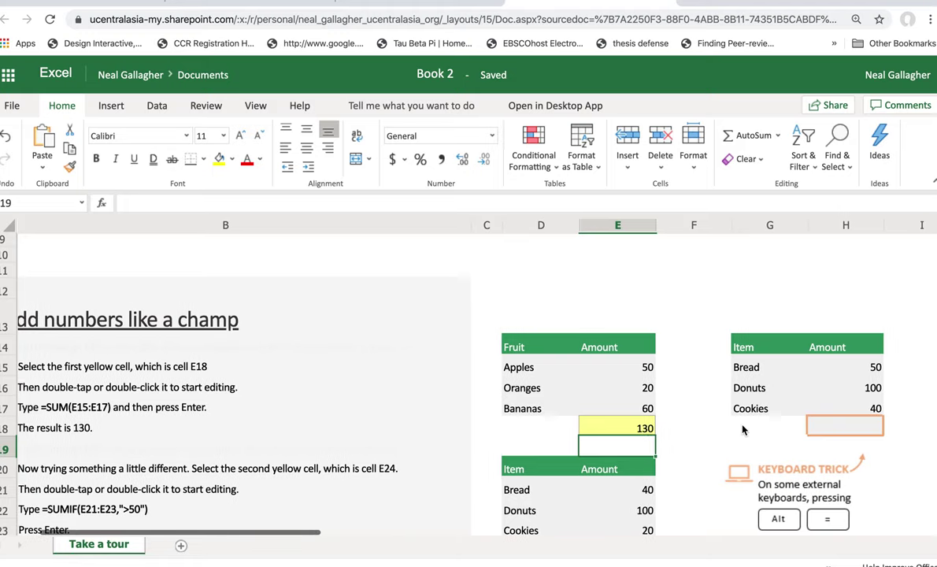
{"action": "scroll", "coordinate": [741, 429], "scroll_direction": "left", "scroll_amount": 2}
{"action": "scroll", "coordinate": [741, 429], "scroll_direction": "right", "scroll_amount": 2}
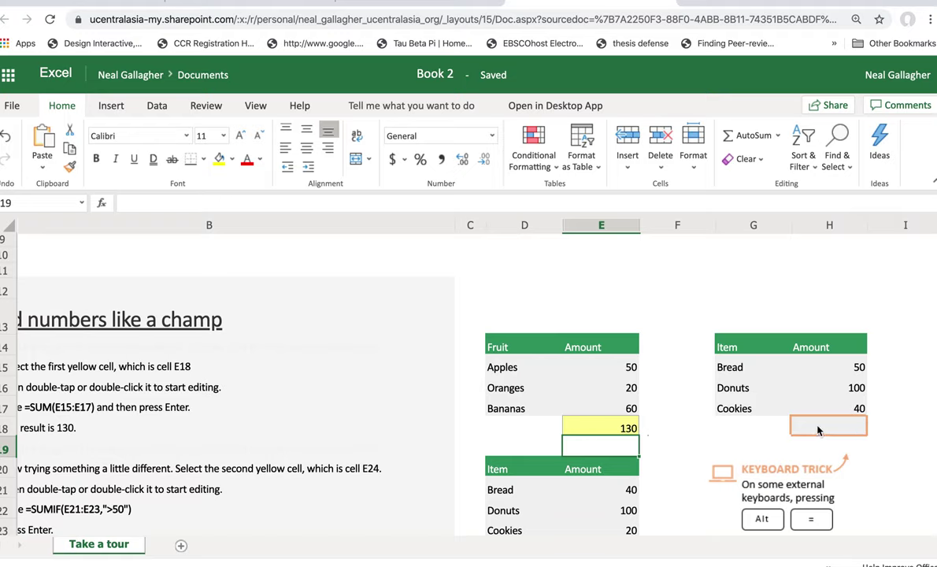
{"action": "left_click", "coordinate": [818, 430]}
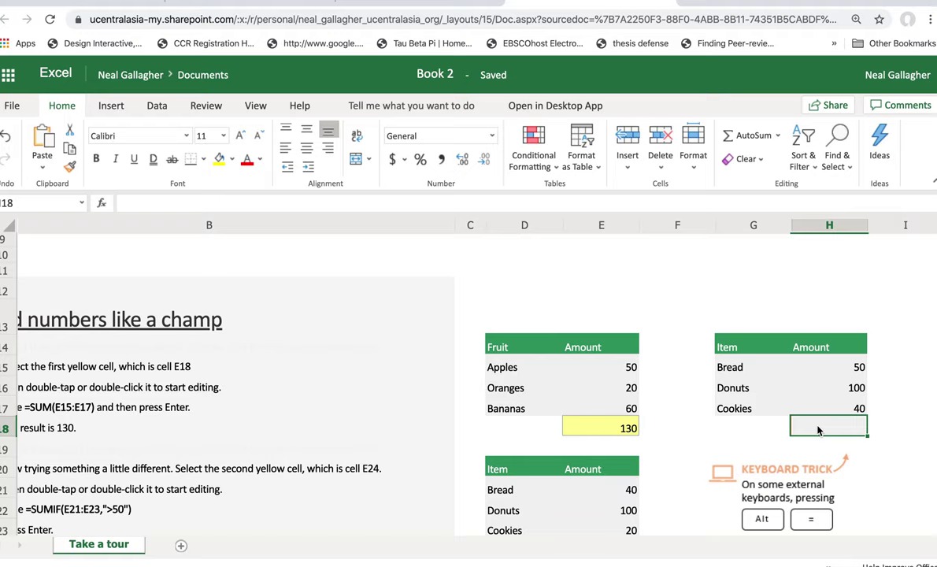
{"action": "key", "text": "alt+equal"}
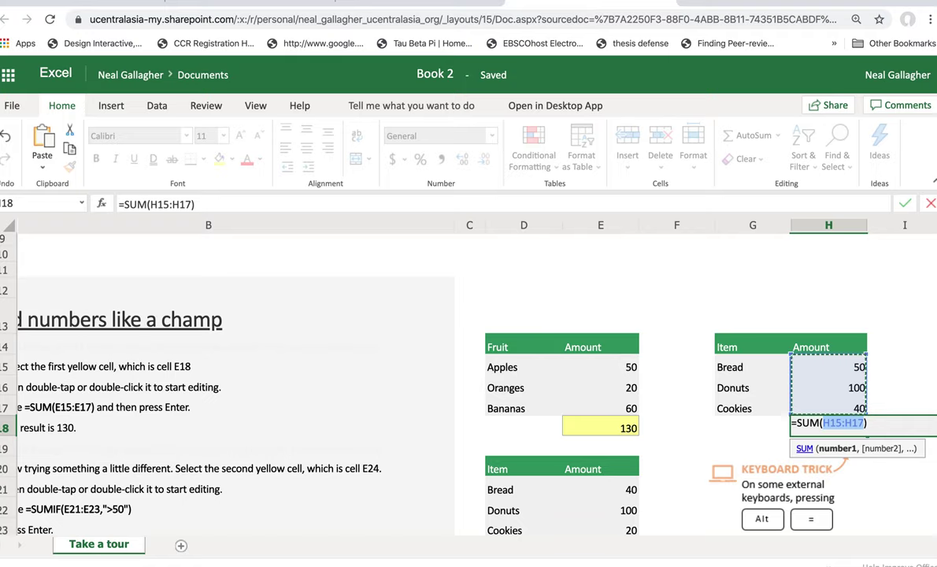
{"action": "key", "text": "Return"}
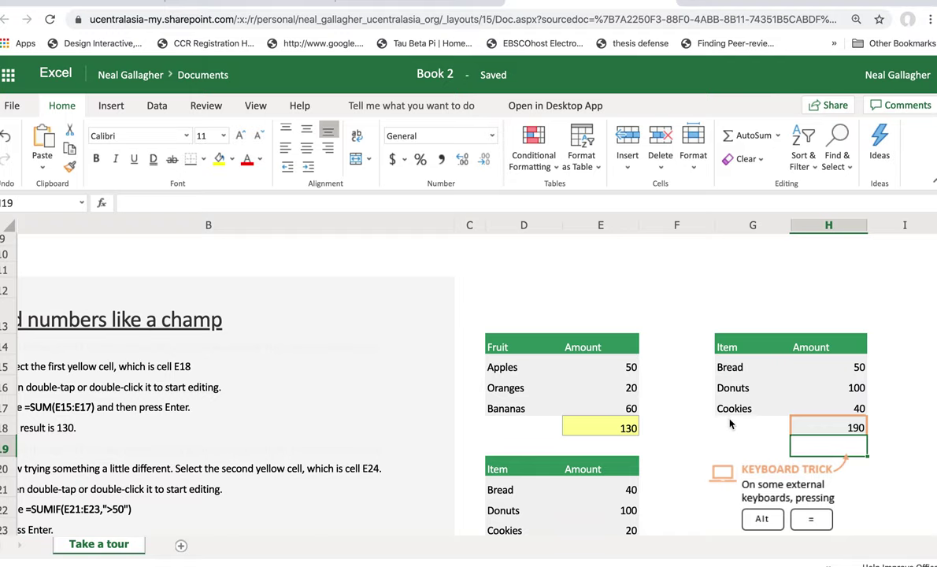
{"action": "scroll", "coordinate": [399, 360], "scroll_direction": "left", "scroll_amount": 3}
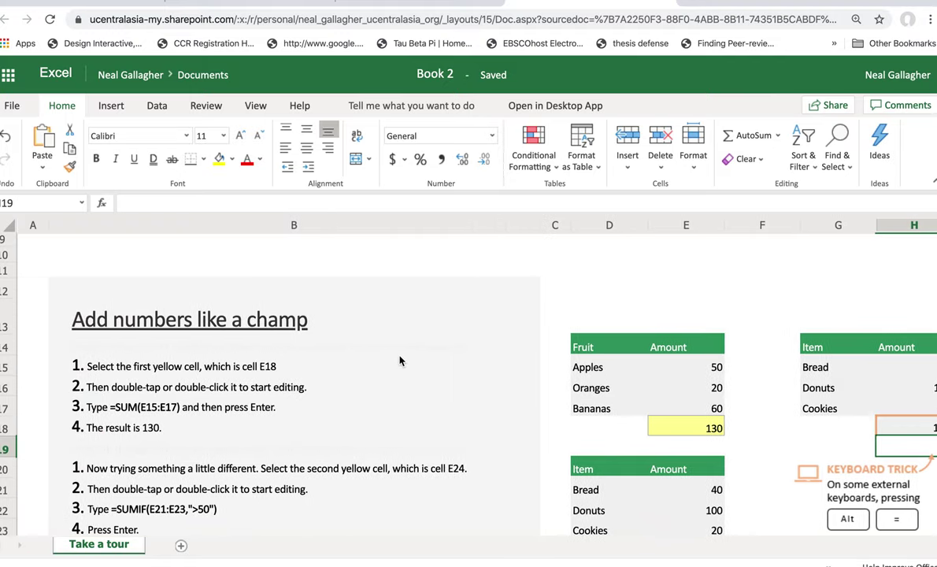
{"action": "scroll", "coordinate": [399, 360], "scroll_direction": "right", "scroll_amount": 3}
{"action": "scroll", "coordinate": [399, 360], "scroll_direction": "left", "scroll_amount": 2}
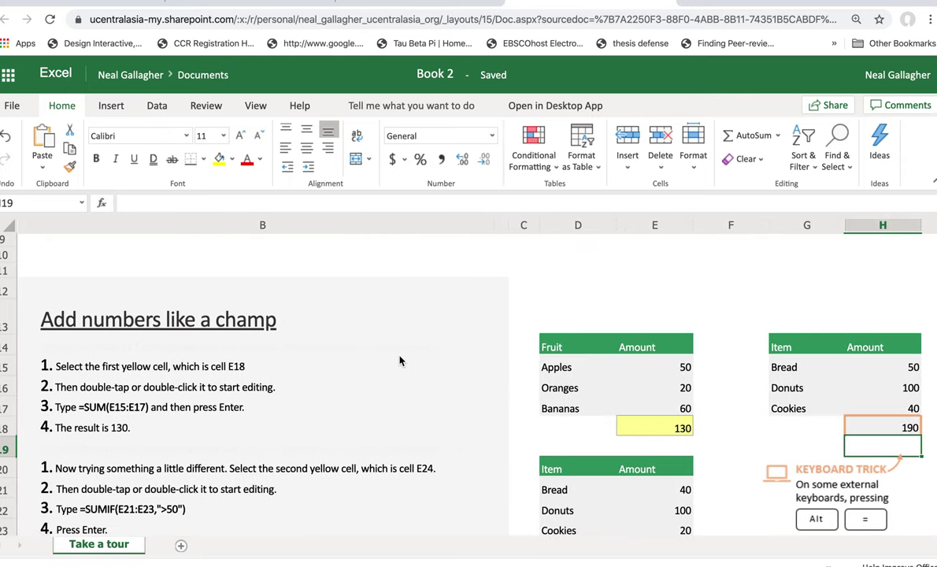
Enter =SUMIF(E21:E23,">50") in E24 so it totals 100
{"action": "scroll", "coordinate": [399, 360], "scroll_direction": "down", "scroll_amount": 3}
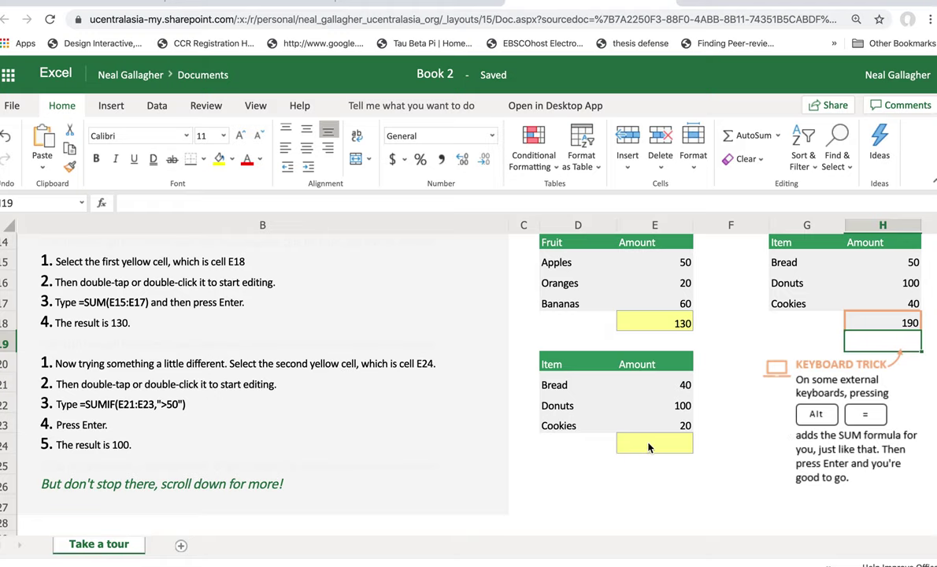
{"action": "scroll", "coordinate": [646, 446], "scroll_direction": "left", "scroll_amount": 1}
{"action": "scroll", "coordinate": [646, 446], "scroll_direction": "right", "scroll_amount": 1}
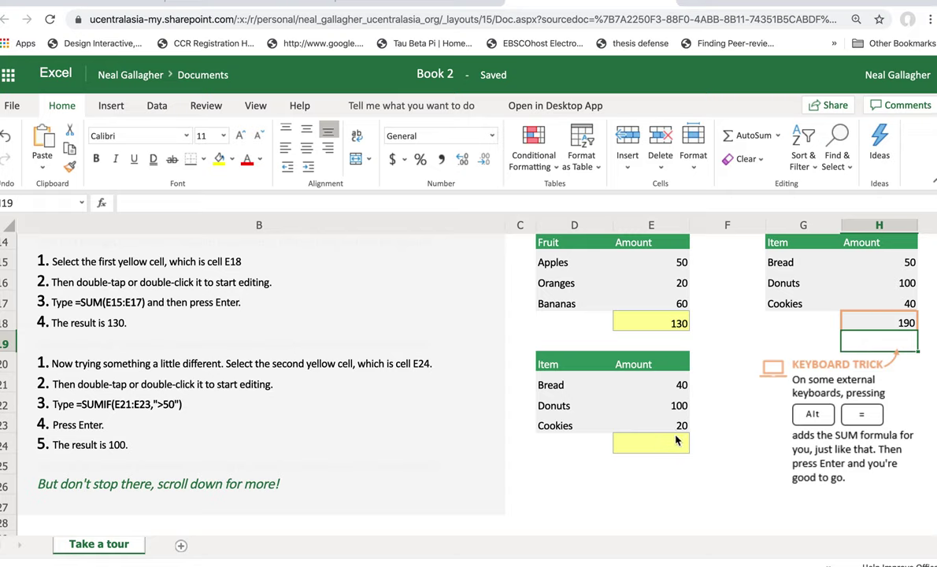
{"action": "left_click", "coordinate": [663, 446]}
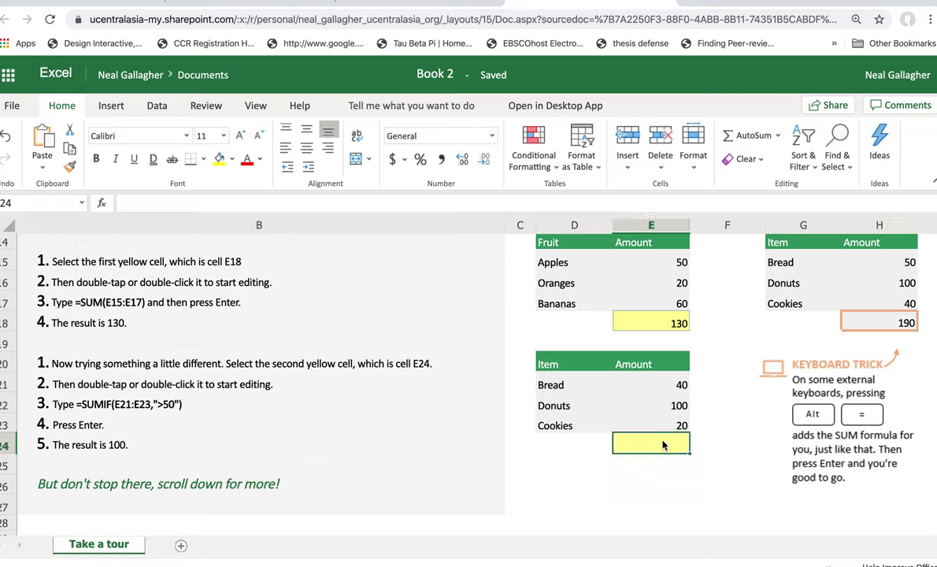
{"action": "double_click", "coordinate": [663, 446]}
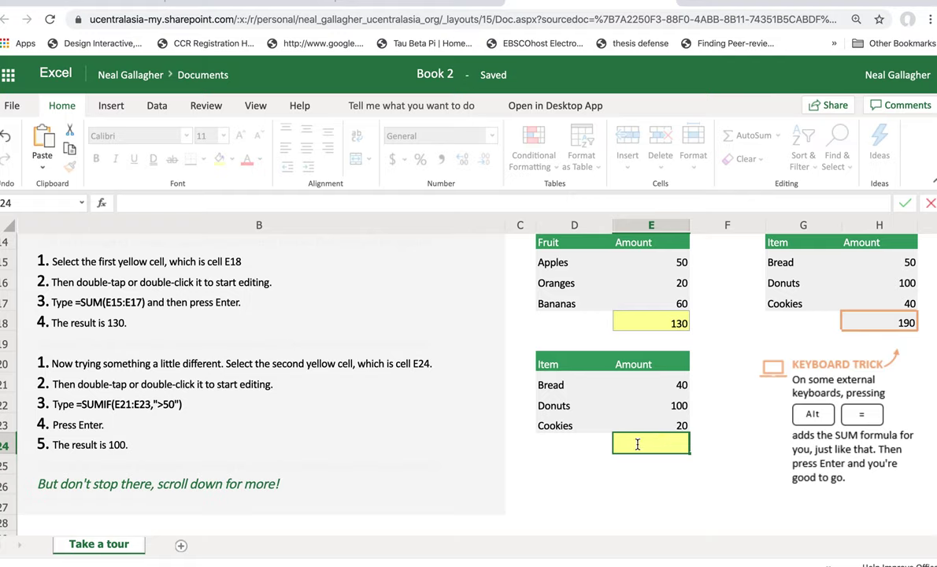
{"action": "type", "text": "=su"}
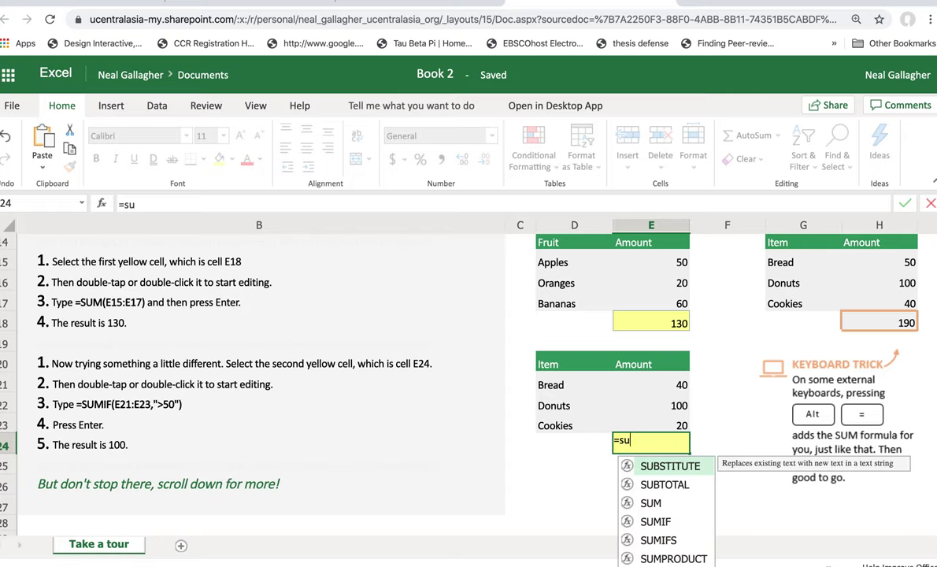
{"action": "type", "text": "mi"}
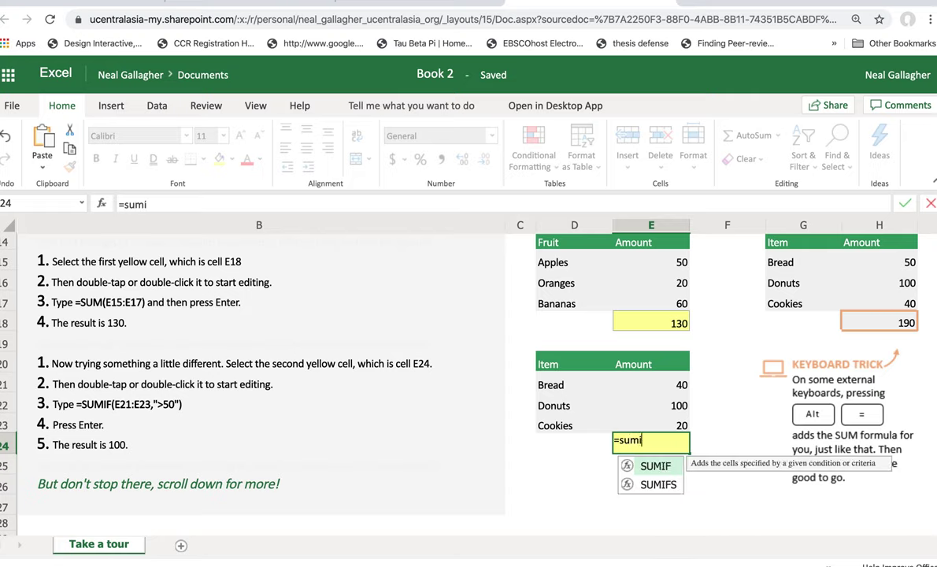
{"action": "type", "text": "f("}
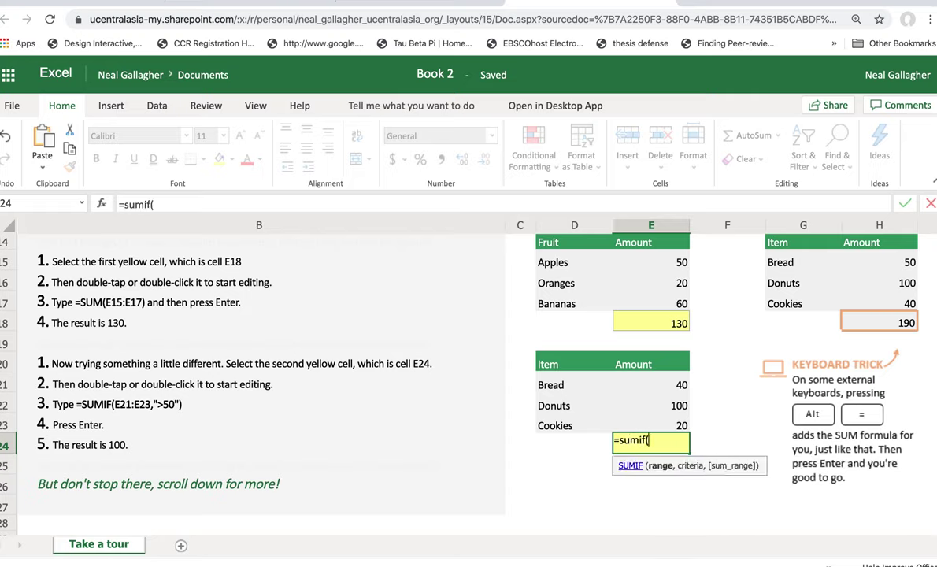
{"action": "type", "text": "E"}
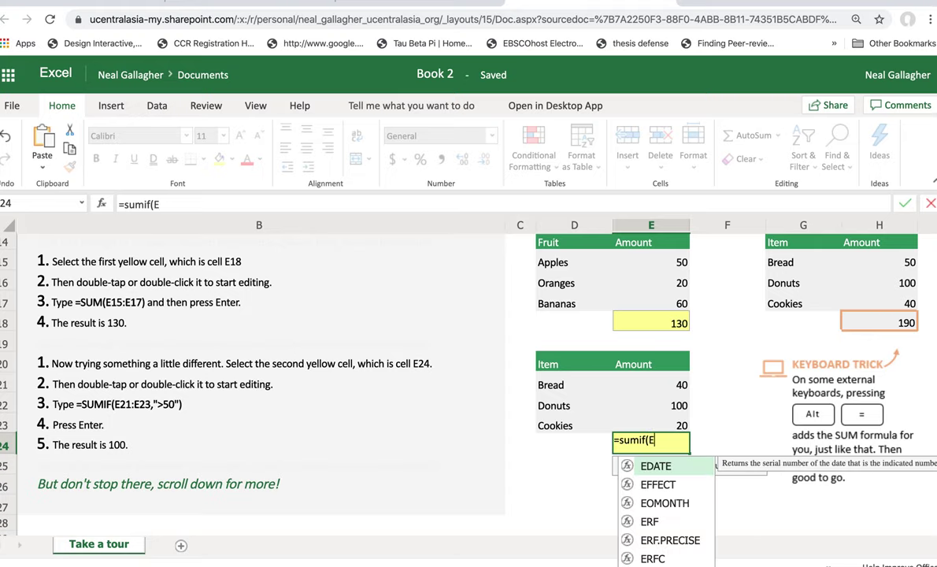
{"action": "type", "text": "21"}
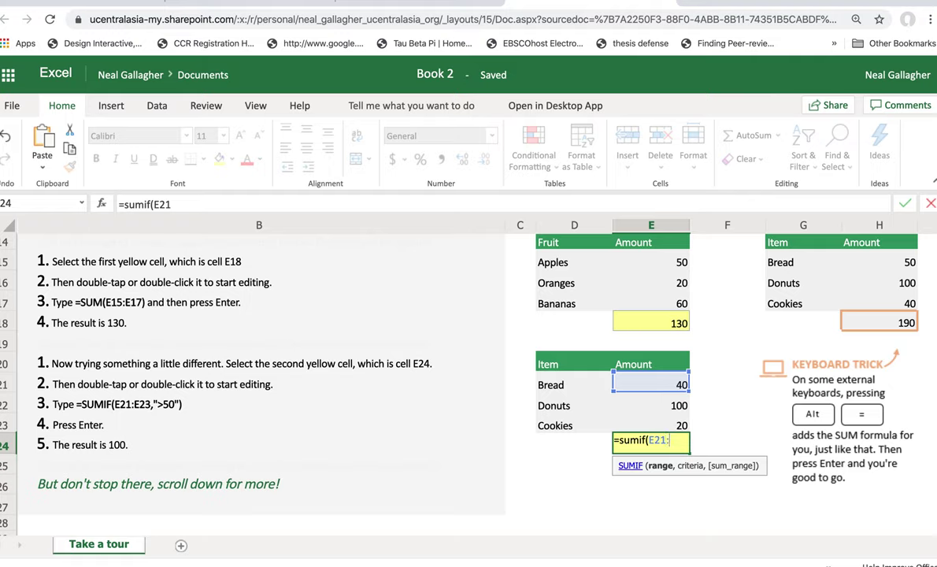
{"action": "type", "text": ":E23"}
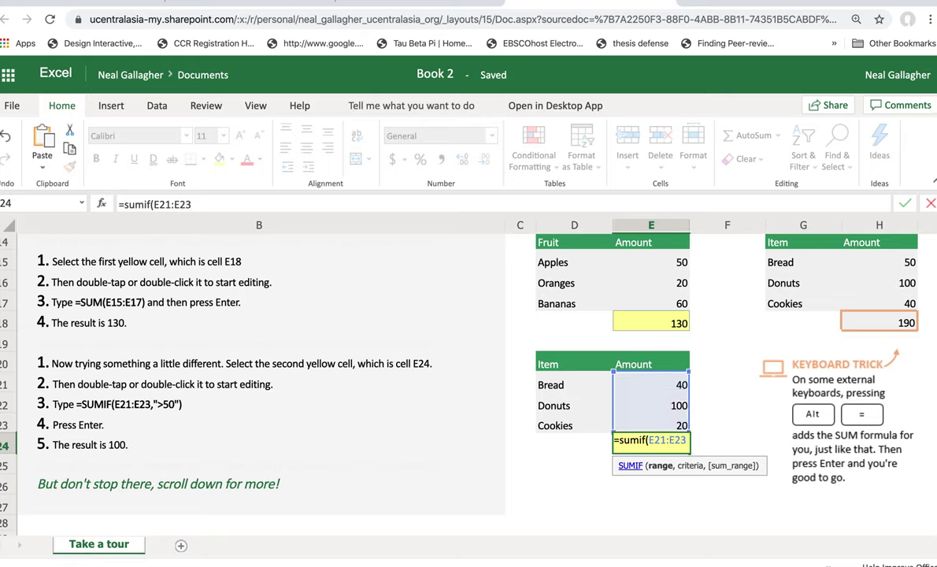
{"action": "type", "text": ","}
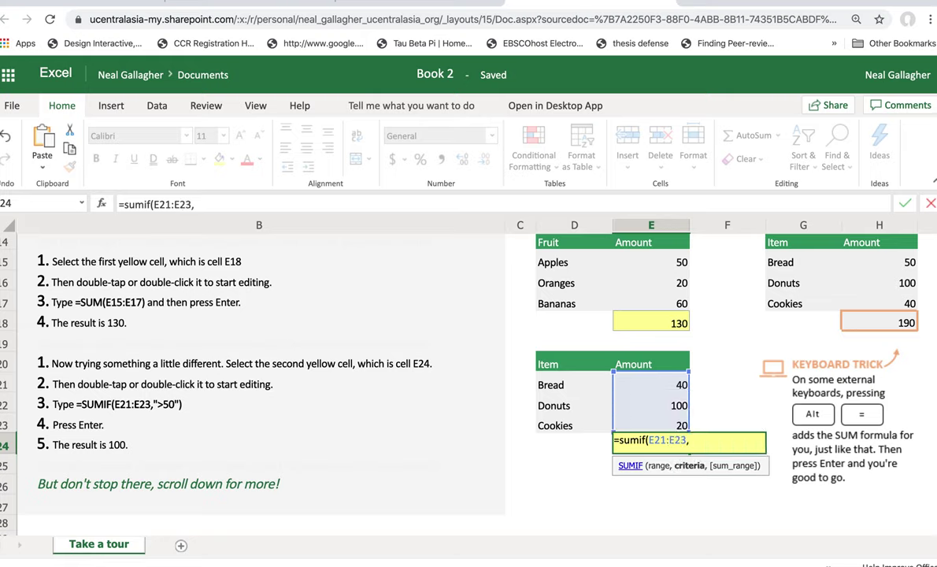
{"action": "type", "text": "\">50\")"}
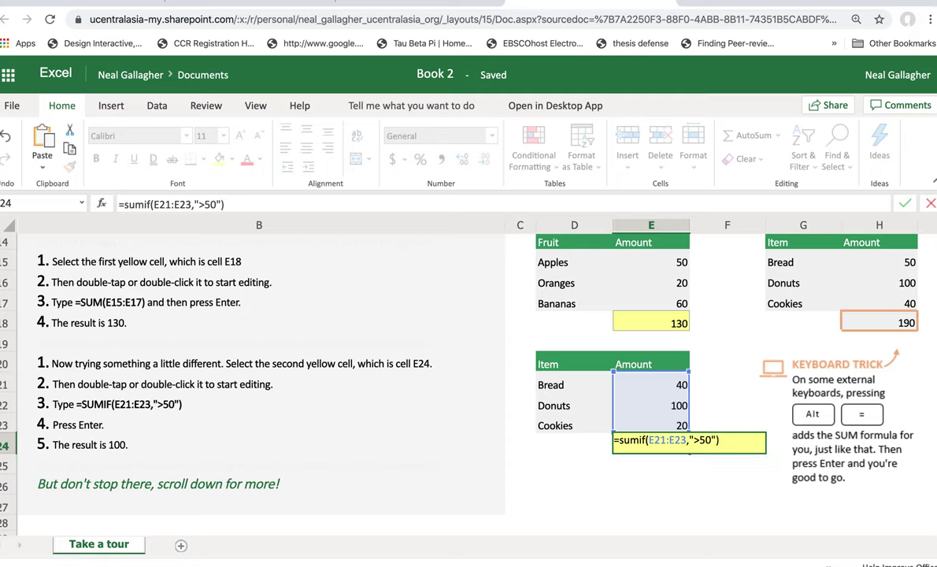
{"action": "key", "text": "Return"}
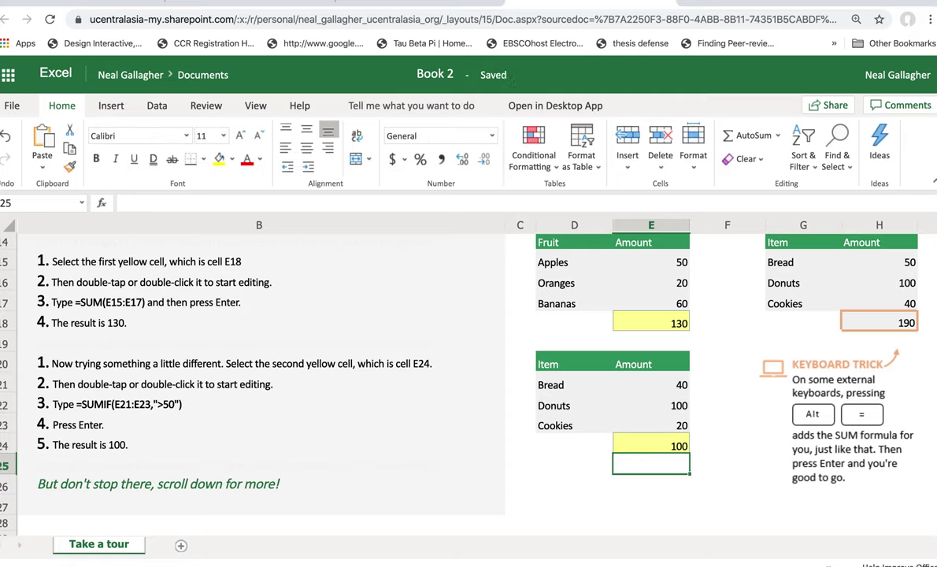
Scroll down to the 'Split cells with Flash Fill' exercise
{"action": "scroll", "coordinate": [333, 326], "scroll_direction": "down", "scroll_amount": 1}
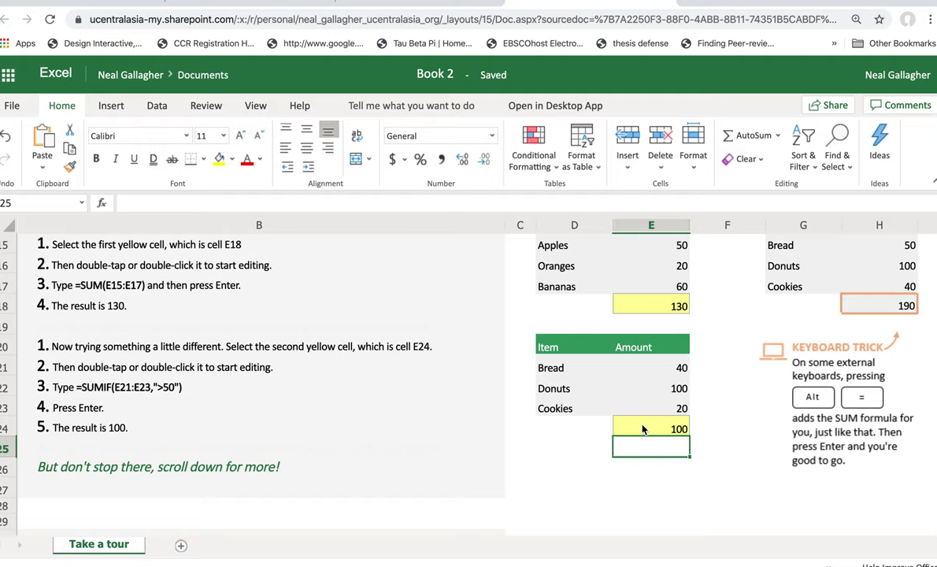
{"action": "scroll", "coordinate": [648, 425], "scroll_direction": "up", "scroll_amount": 1}
{"action": "scroll", "coordinate": [650, 424], "scroll_direction": "down", "scroll_amount": 1}
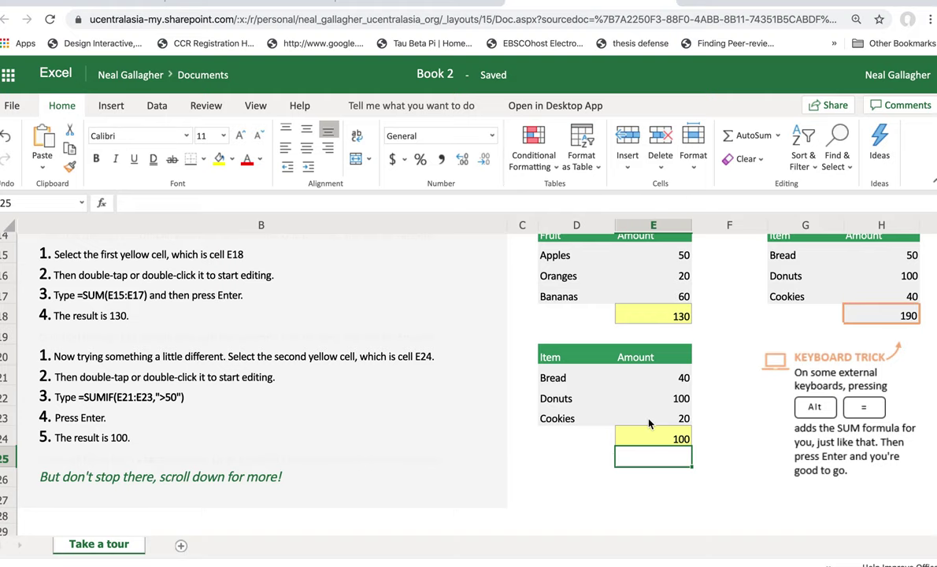
{"action": "scroll", "coordinate": [543, 409], "scroll_direction": "down", "scroll_amount": 2}
{"action": "scroll", "coordinate": [528, 418], "scroll_direction": "down", "scroll_amount": 3}
{"action": "scroll", "coordinate": [529, 418], "scroll_direction": "down", "scroll_amount": 1}
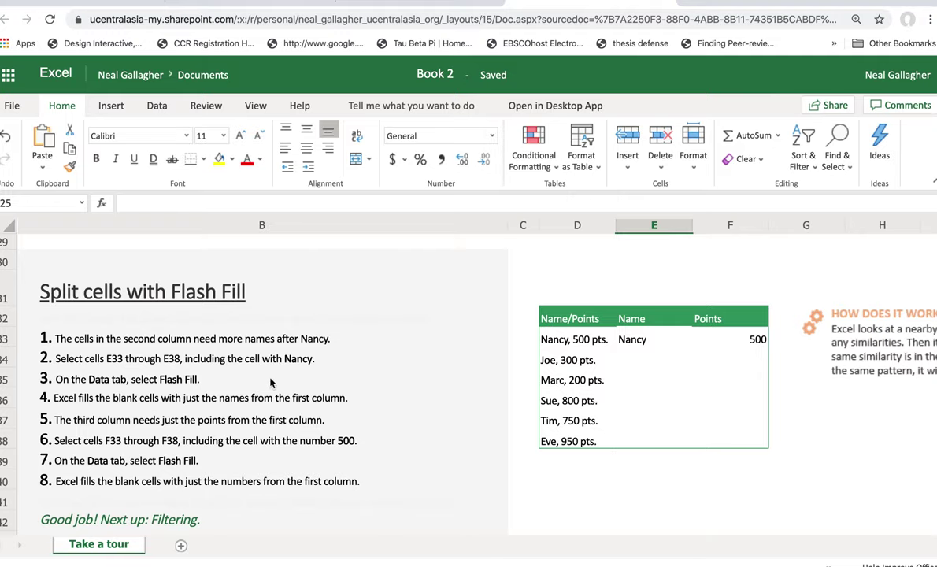
{"action": "scroll", "coordinate": [123, 365], "scroll_direction": "left", "scroll_amount": 2}
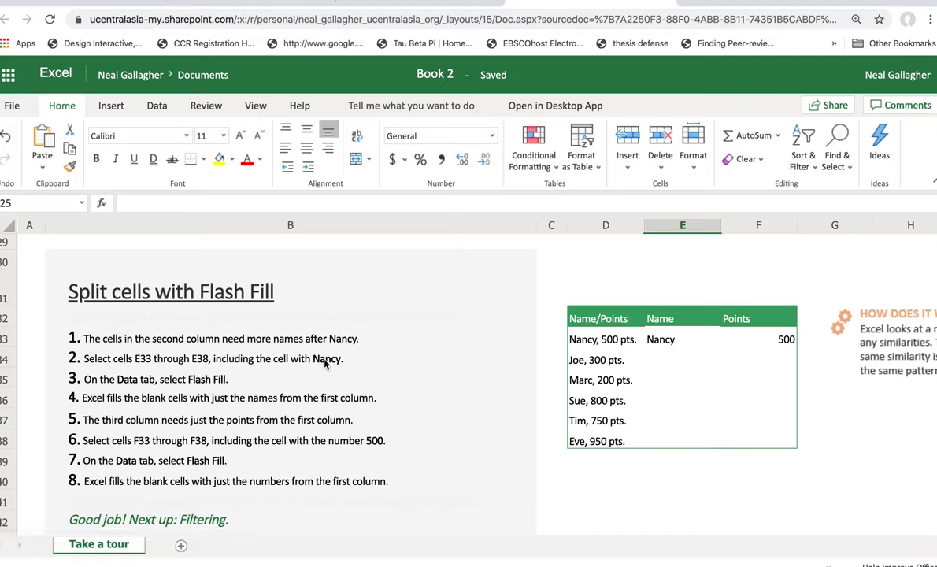
{"action": "left_click", "coordinate": [660, 340]}
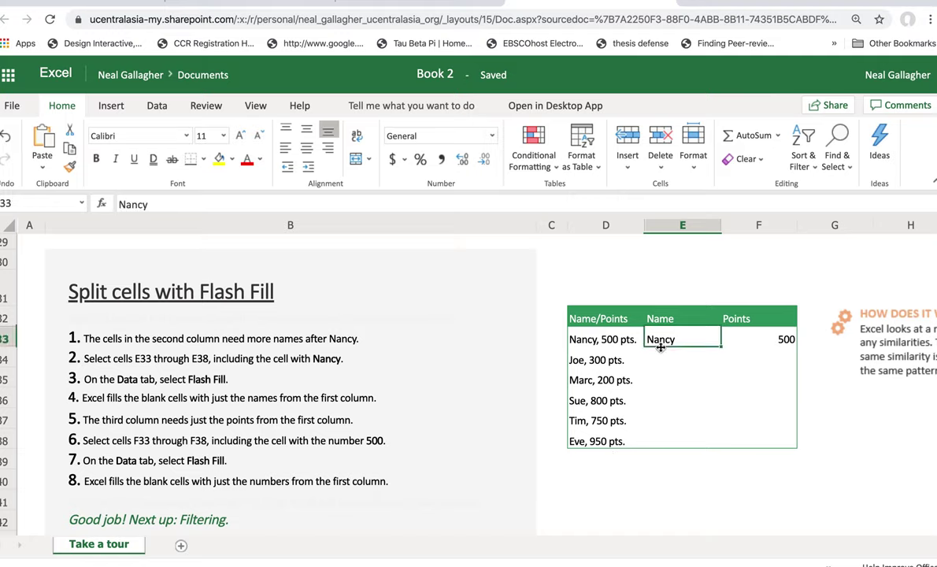
Flash Fill E33:E38 so the Name column lists Joe, Marc, Sue, Tim and Eve
{"action": "left_click", "coordinate": [663, 444], "text": "shift"}
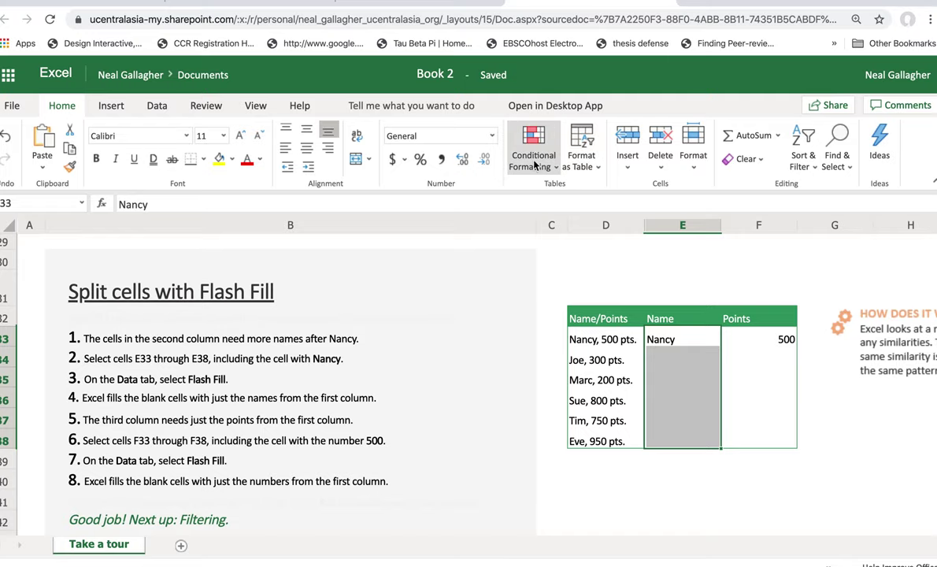
{"action": "left_click", "coordinate": [157, 109]}
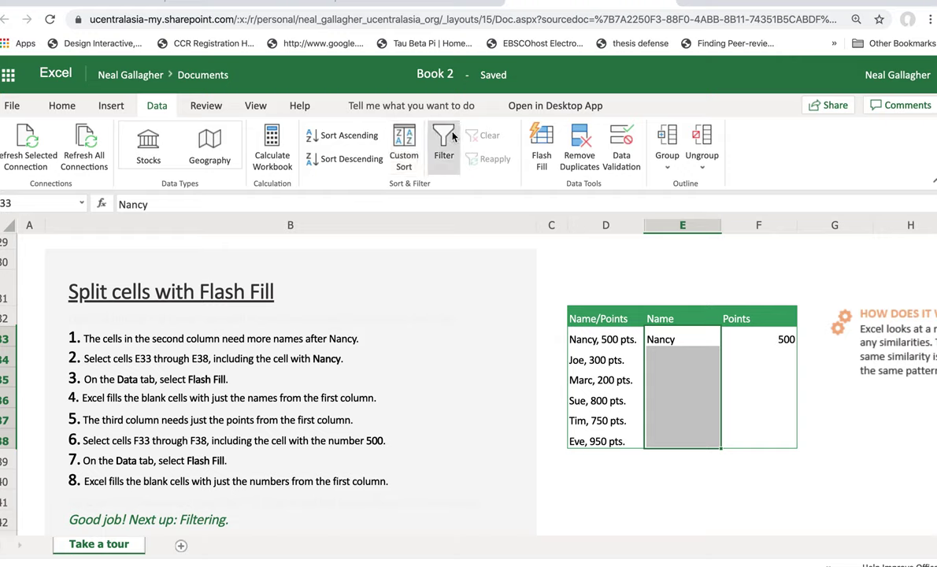
{"action": "left_click", "coordinate": [541, 151]}
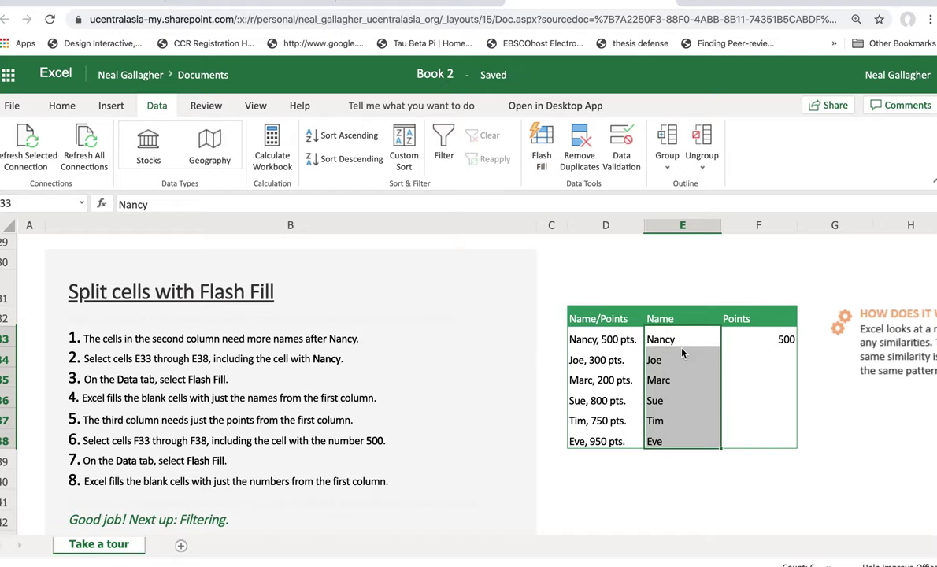
{"action": "scroll", "coordinate": [635, 335], "scroll_direction": "right", "scroll_amount": 1}
{"action": "scroll", "coordinate": [682, 369], "scroll_direction": "left", "scroll_amount": 1}
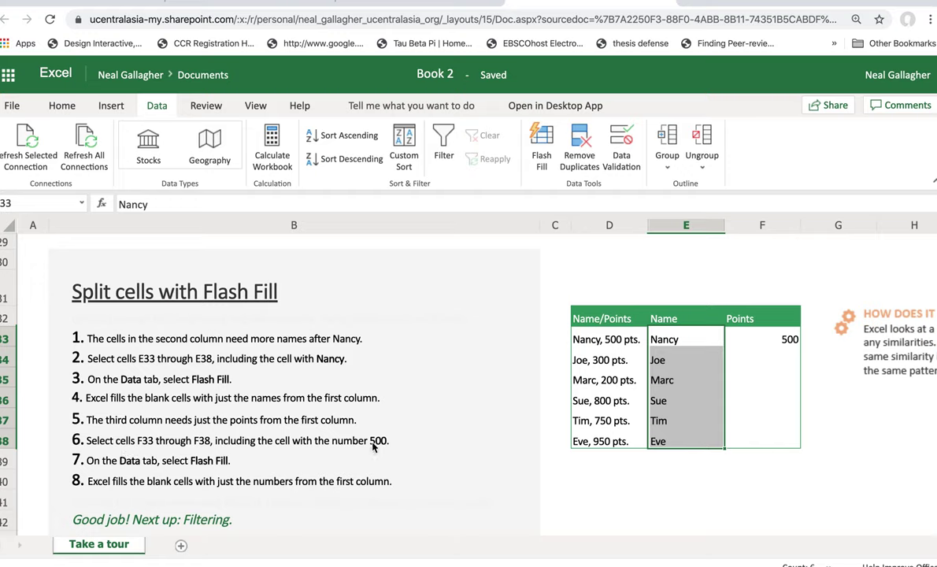
Flash Fill F33:F38 so Points shows 300, 200, 800, 750 and 950
{"action": "left_click", "coordinate": [728, 340]}
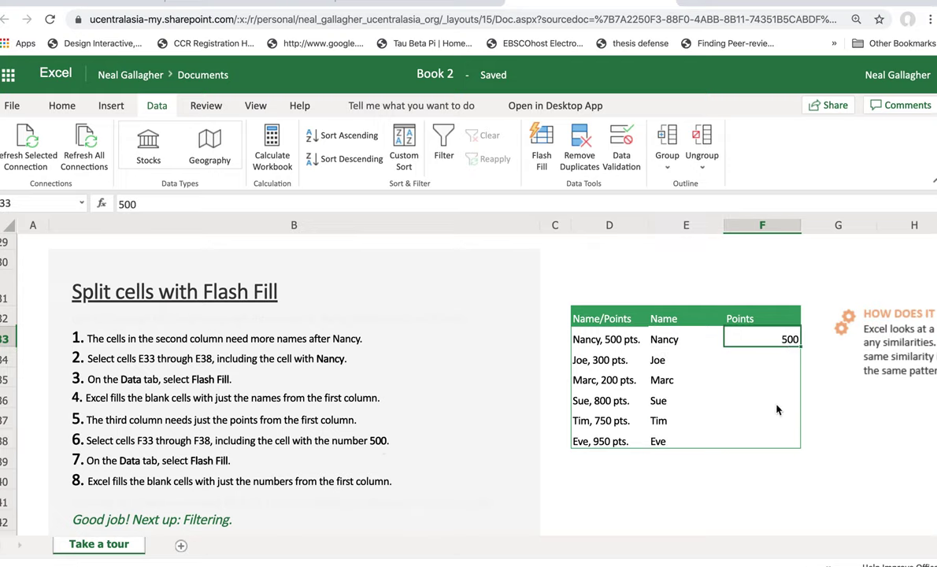
{"action": "left_click", "coordinate": [777, 445], "text": "shift"}
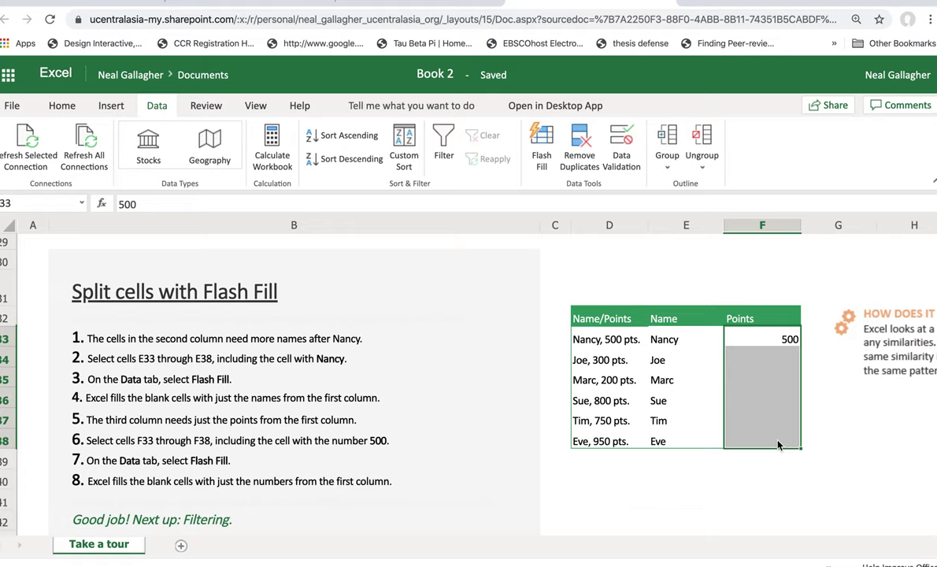
{"action": "left_click", "coordinate": [545, 143]}
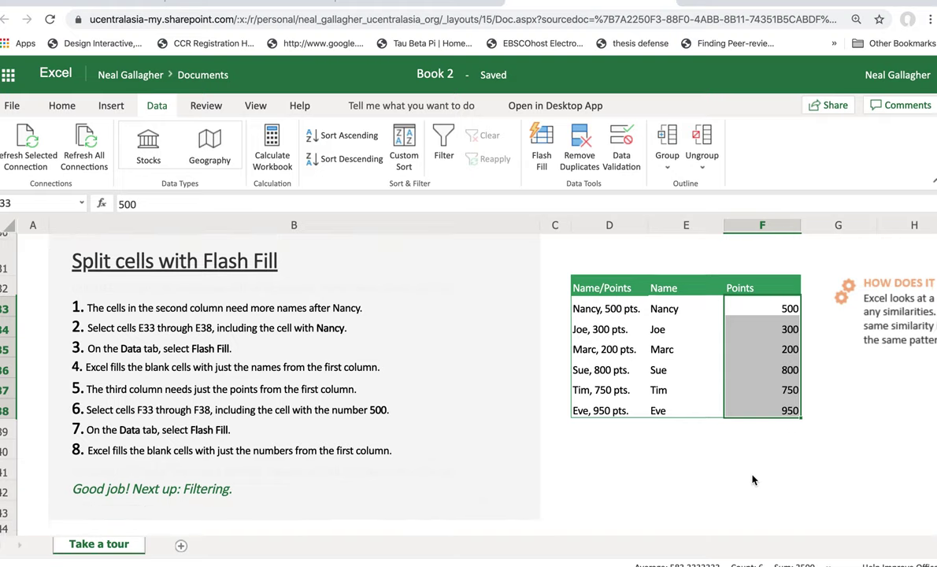
{"action": "scroll", "coordinate": [754, 479], "scroll_direction": "down", "scroll_amount": 3}
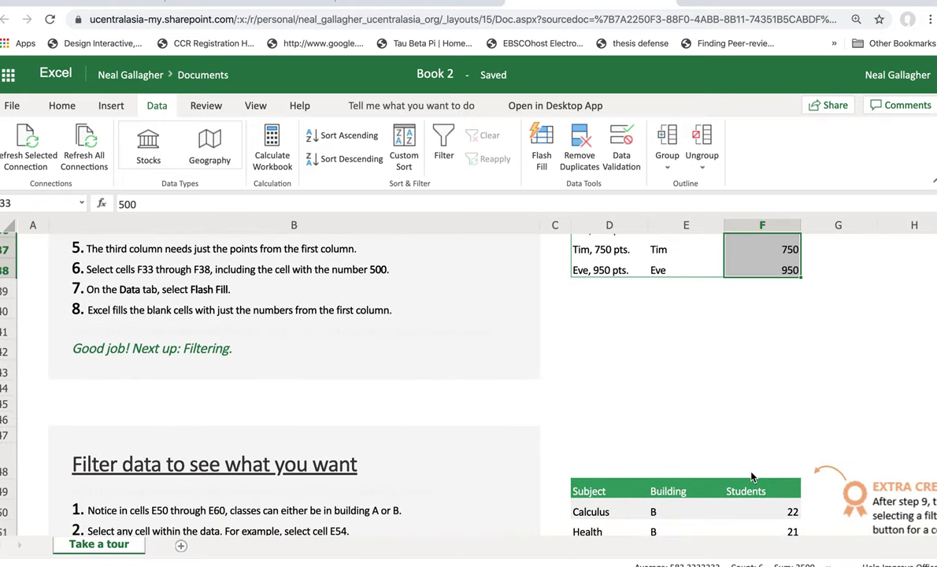
{"action": "scroll", "coordinate": [752, 477], "scroll_direction": "down", "scroll_amount": 2}
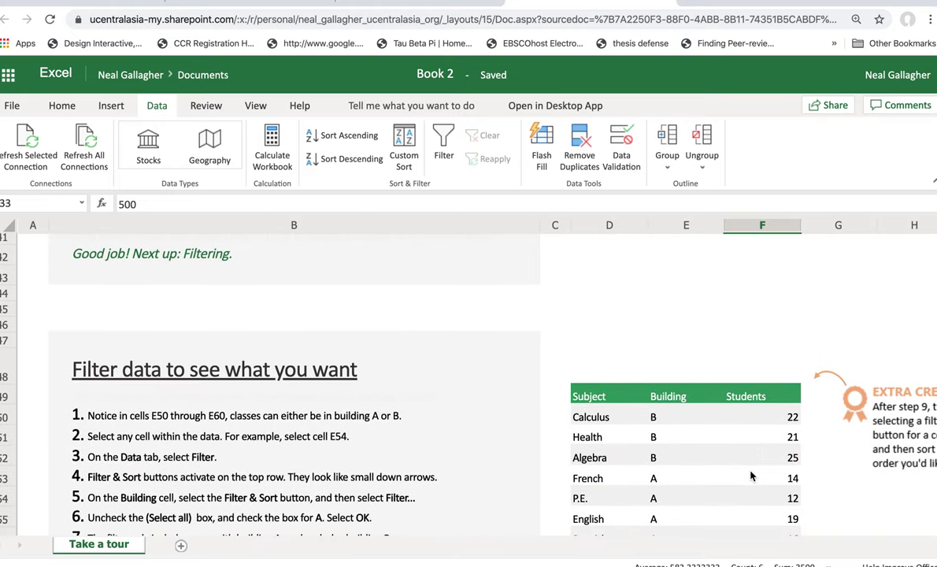
{"action": "scroll", "coordinate": [751, 476], "scroll_direction": "up", "scroll_amount": 6}
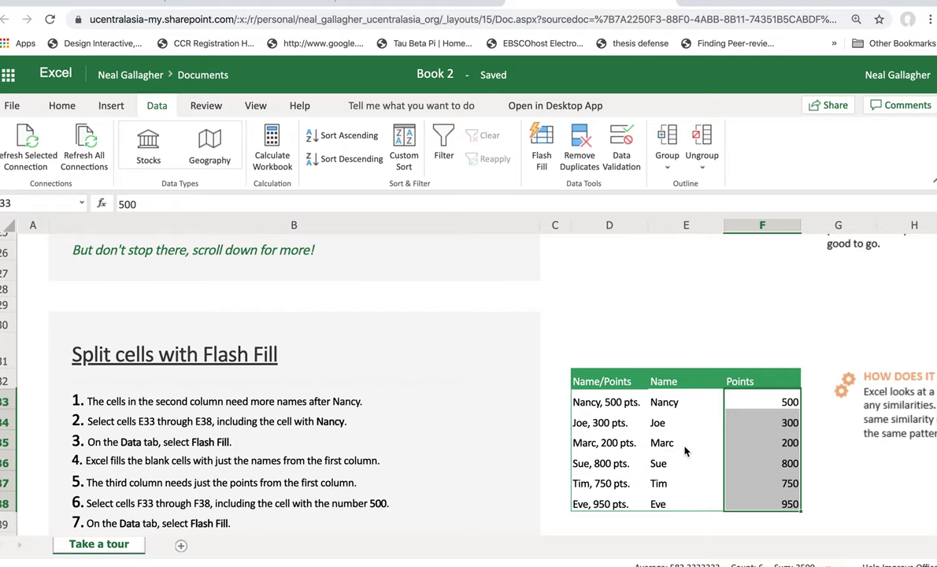
{"action": "scroll", "coordinate": [684, 451], "scroll_direction": "up", "scroll_amount": 5}
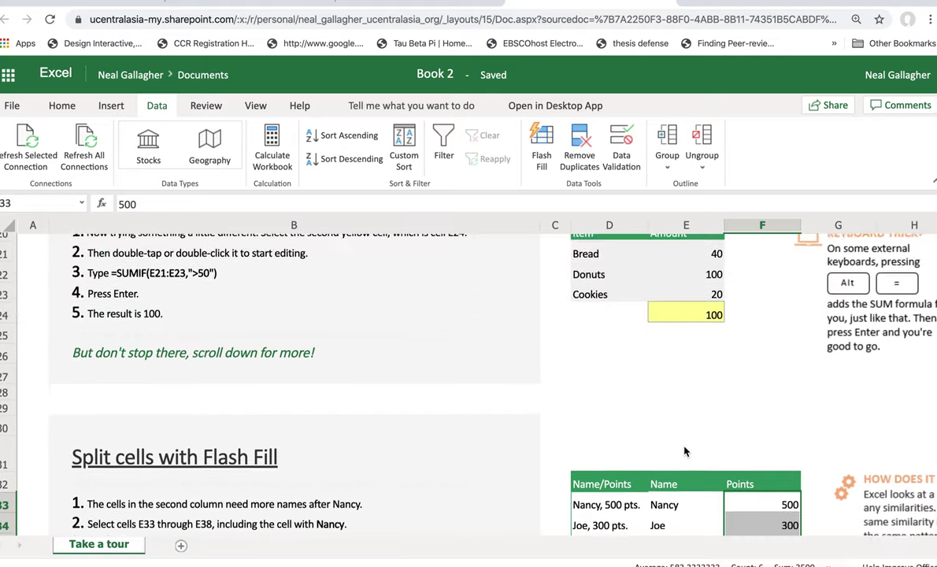
{"action": "scroll", "coordinate": [684, 451], "scroll_direction": "down", "scroll_amount": 7}
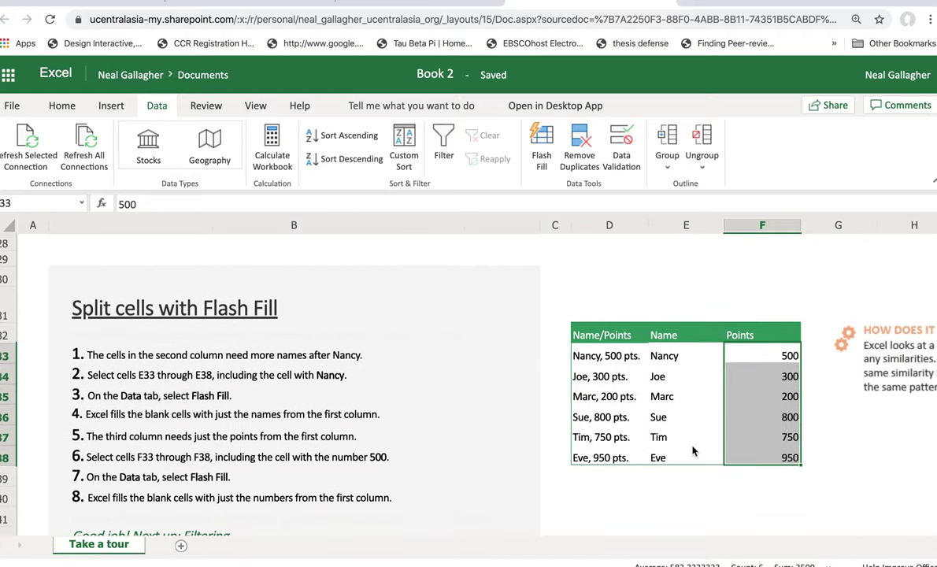
{"action": "scroll", "coordinate": [689, 450], "scroll_direction": "down", "scroll_amount": 12}
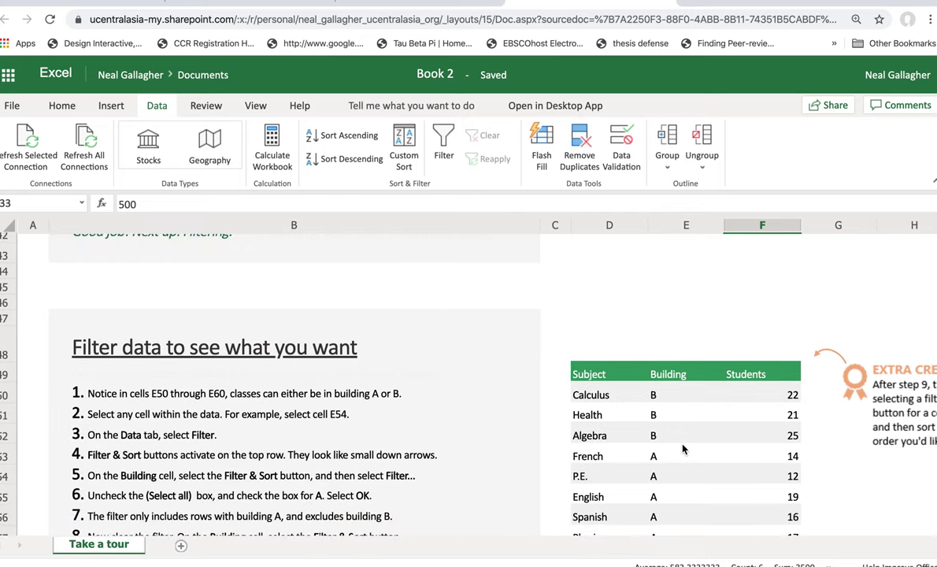
{"action": "scroll", "coordinate": [682, 449], "scroll_direction": "down", "scroll_amount": 4}
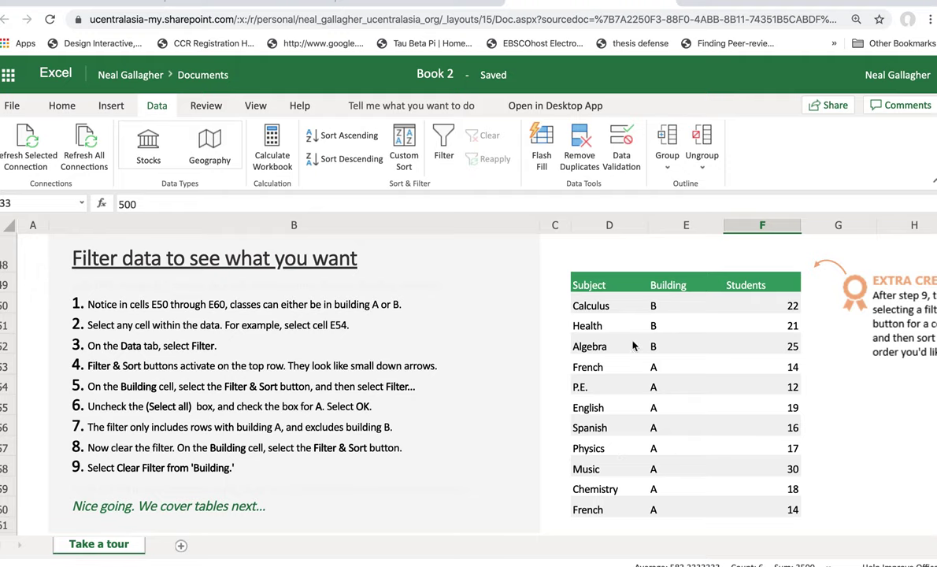
{"action": "scroll", "coordinate": [598, 319], "scroll_direction": "down", "scroll_amount": 1}
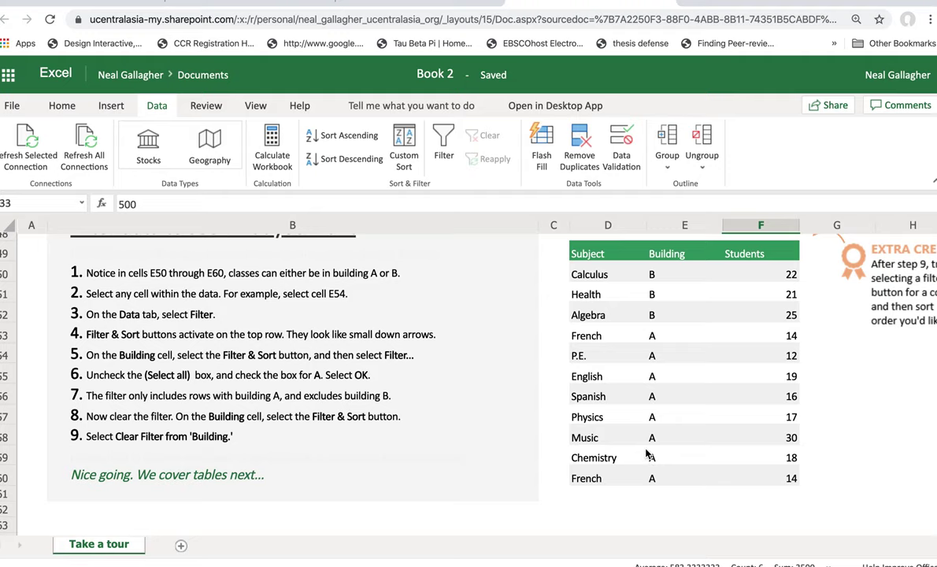
{"action": "scroll", "coordinate": [503, 412], "scroll_direction": "up", "scroll_amount": 2}
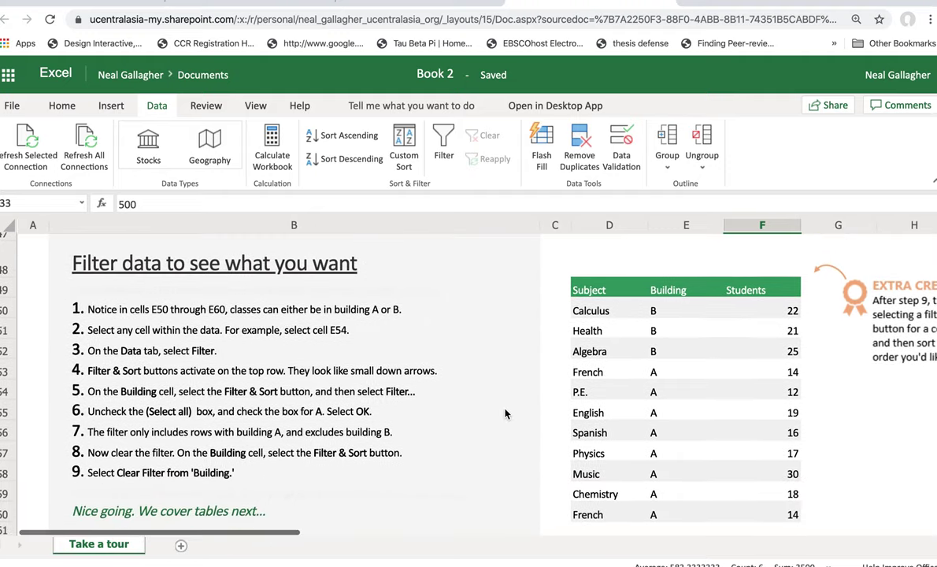
{"action": "scroll", "coordinate": [503, 412], "scroll_direction": "down", "scroll_amount": 1}
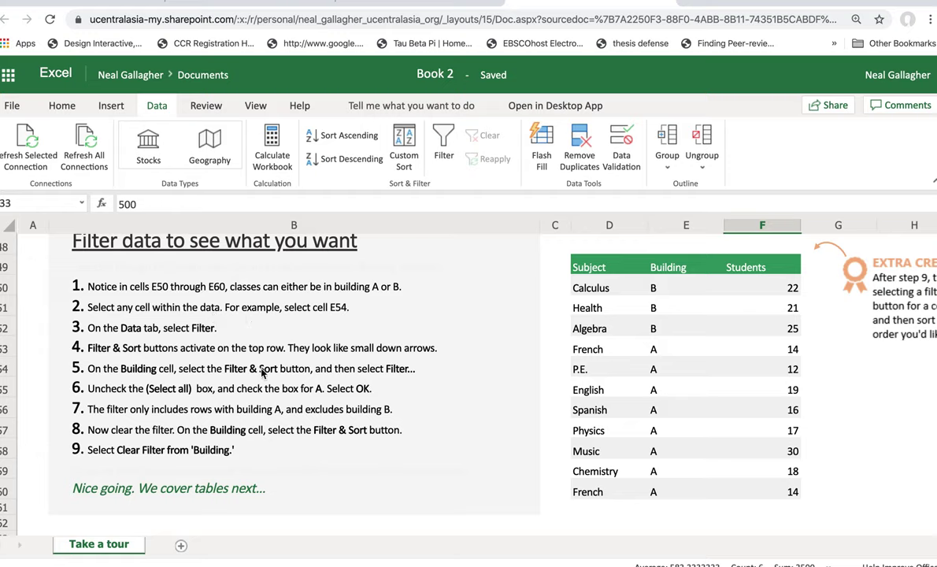
Turn on filter arrows for the Subject/Building/Students table, starting from cell E54
{"action": "left_click", "coordinate": [688, 372]}
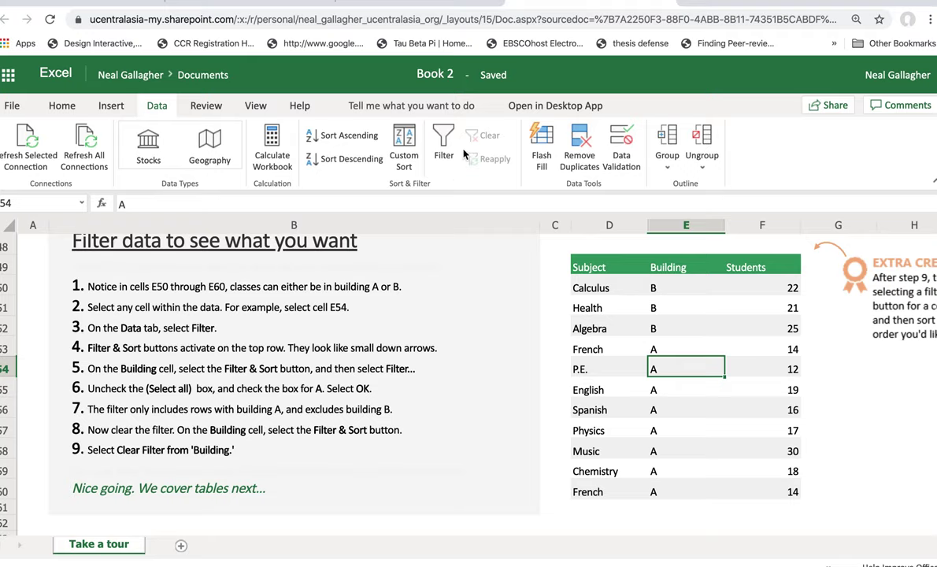
{"action": "left_click", "coordinate": [442, 141]}
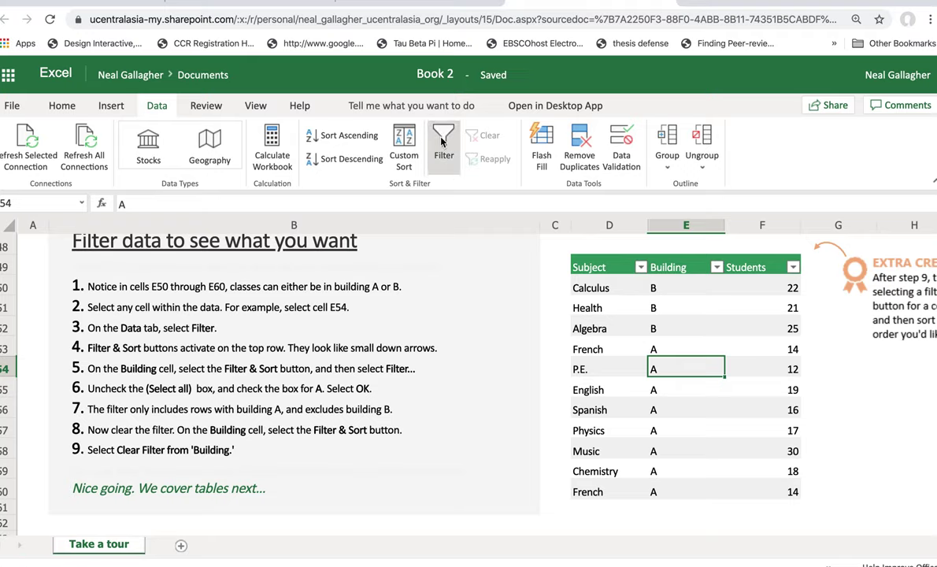
{"action": "left_click", "coordinate": [442, 141]}
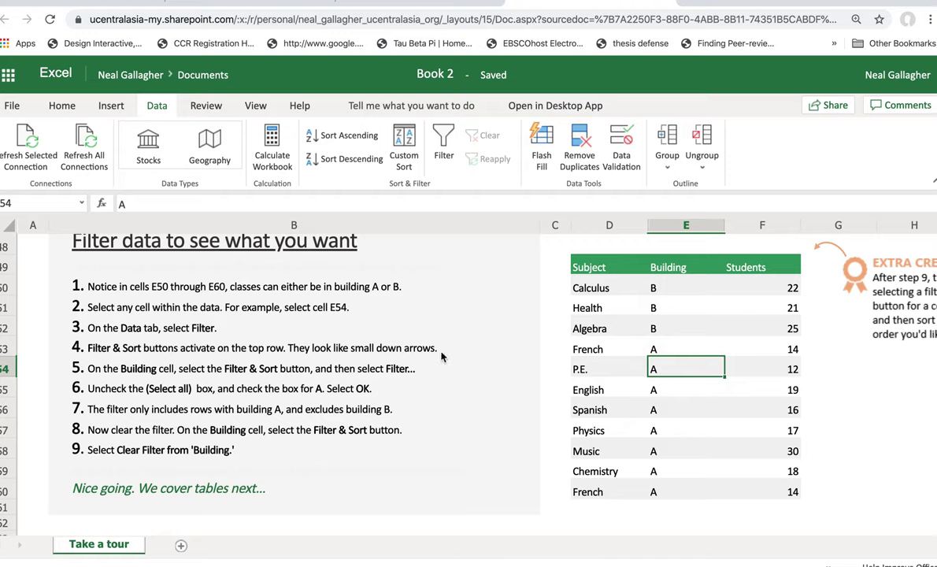
{"action": "left_click", "coordinate": [444, 141]}
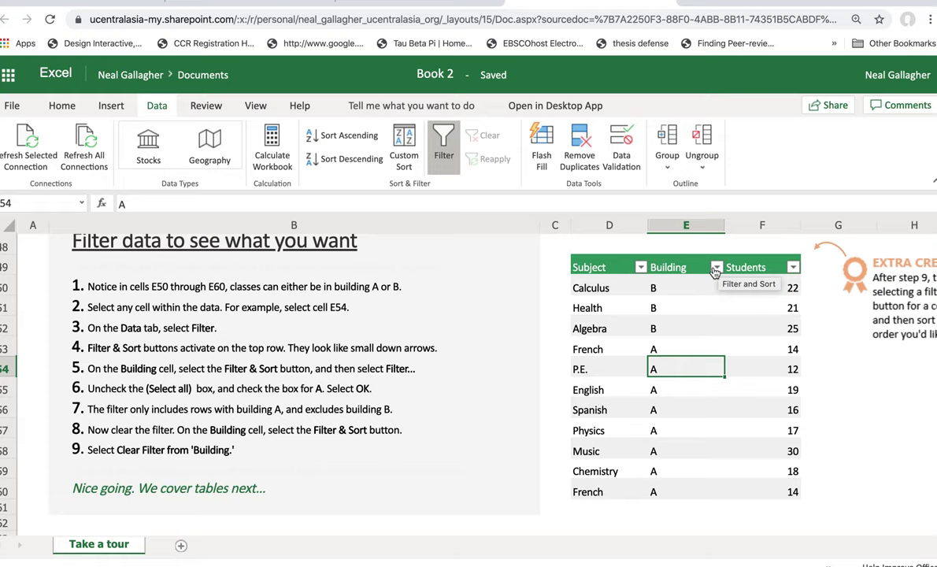
Filter the Building column to exclude B, leaving the eight building A rows
{"action": "left_click", "coordinate": [714, 268]}
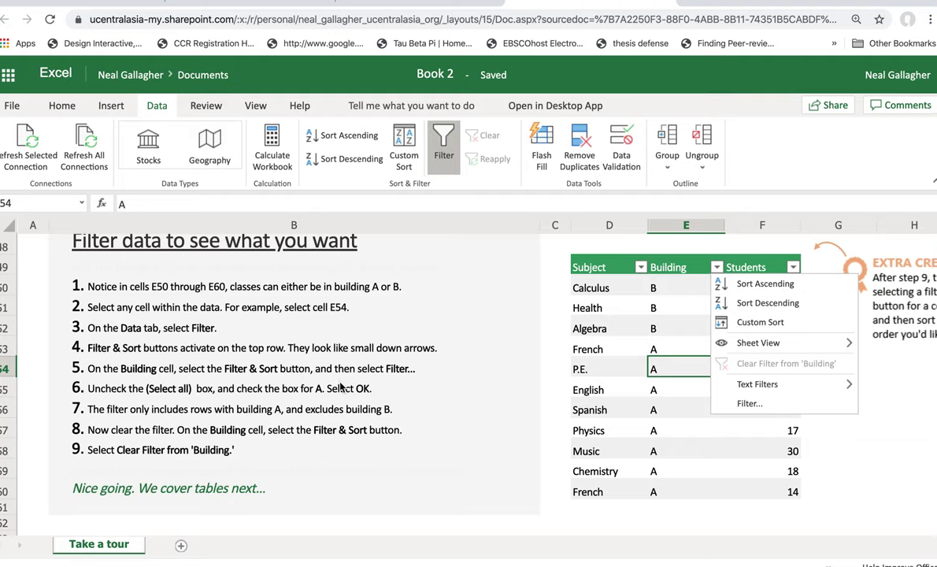
{"action": "mouse_move", "coordinate": [762, 382]}
{"action": "key", "text": "Escape"}
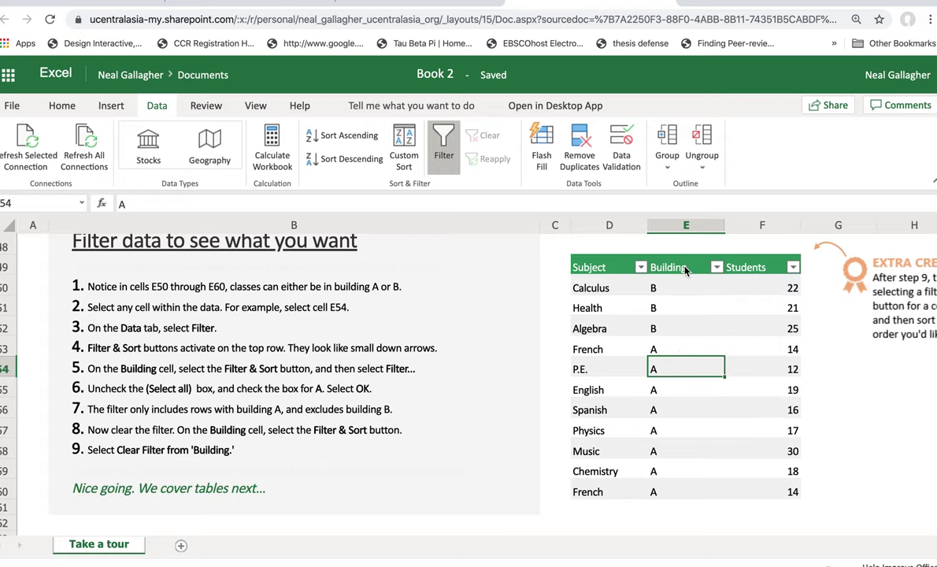
{"action": "left_click", "coordinate": [685, 270]}
{"action": "left_click", "coordinate": [717, 268]}
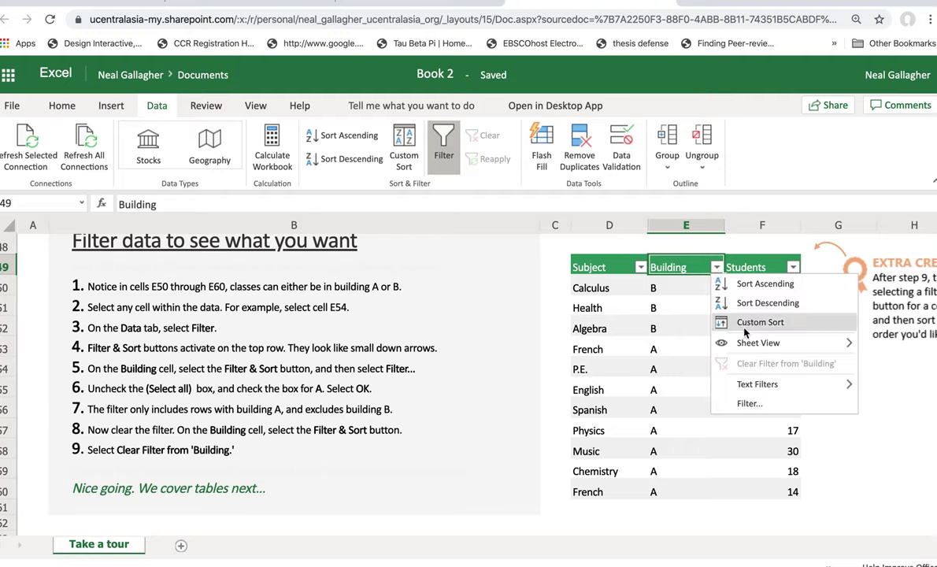
{"action": "left_click", "coordinate": [745, 404]}
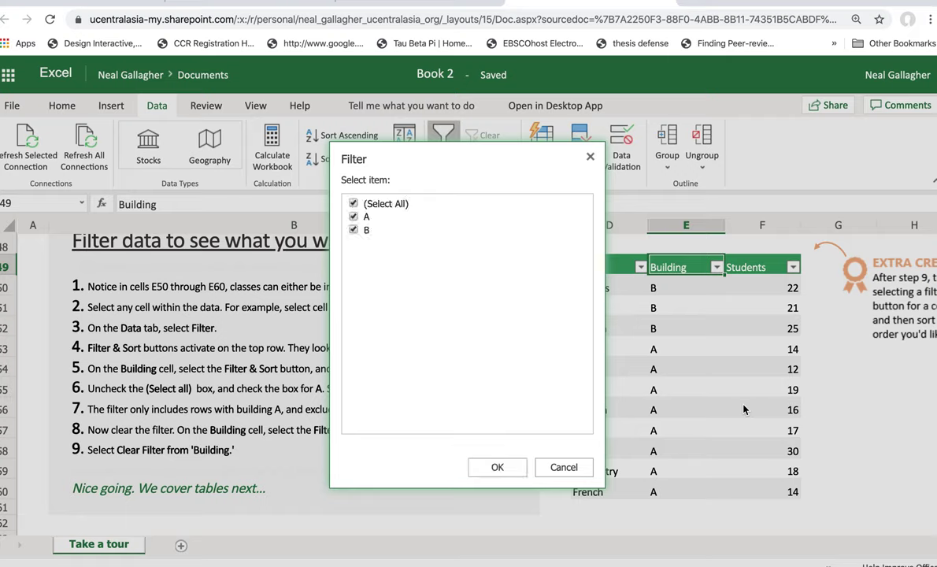
{"action": "left_click", "coordinate": [352, 229]}
{"action": "left_click", "coordinate": [497, 467]}
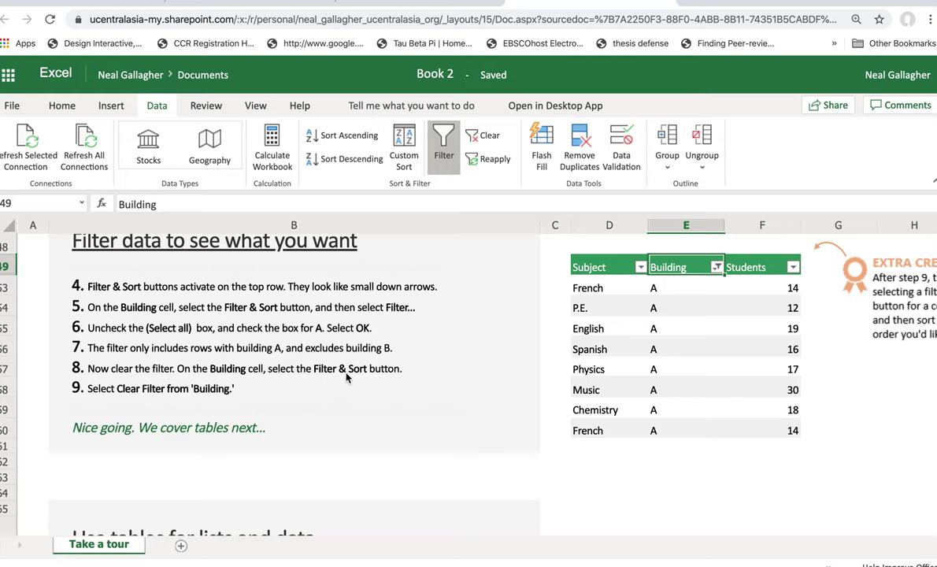
Clear the Building filter by selecting all buildings again
{"action": "left_click", "coordinate": [716, 267]}
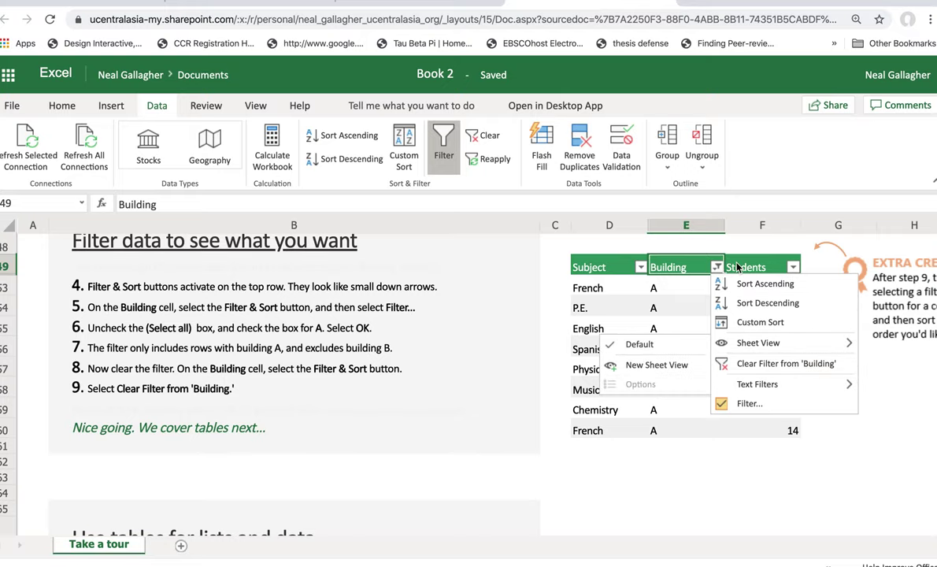
{"action": "left_click", "coordinate": [751, 404]}
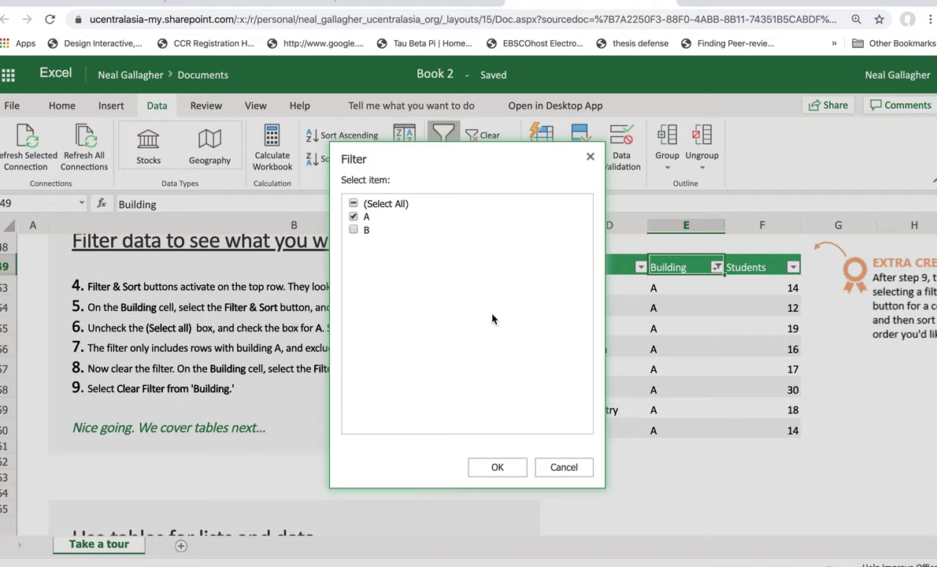
{"action": "left_click", "coordinate": [354, 204]}
{"action": "left_click", "coordinate": [497, 467]}
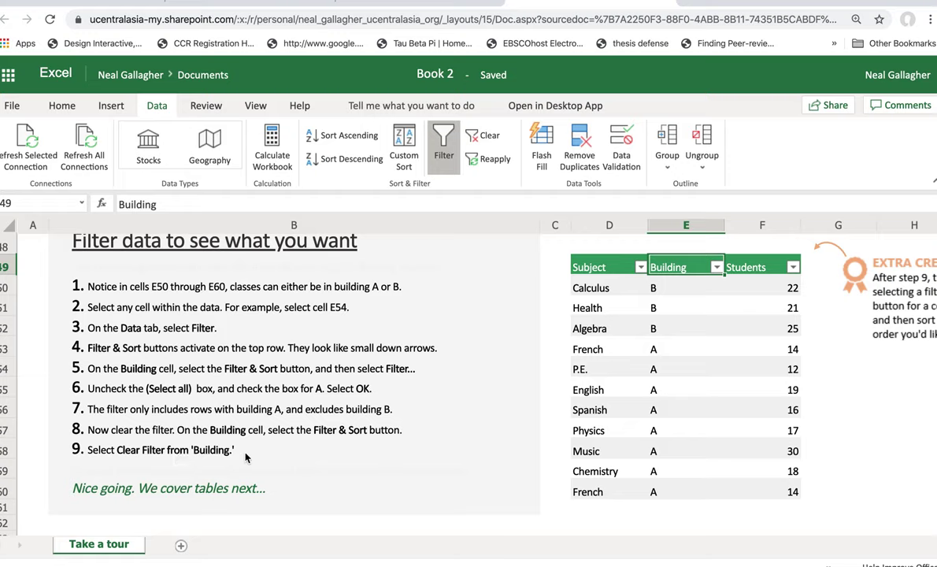
Filter the Building column to show only building B classes
{"action": "left_click", "coordinate": [716, 267]}
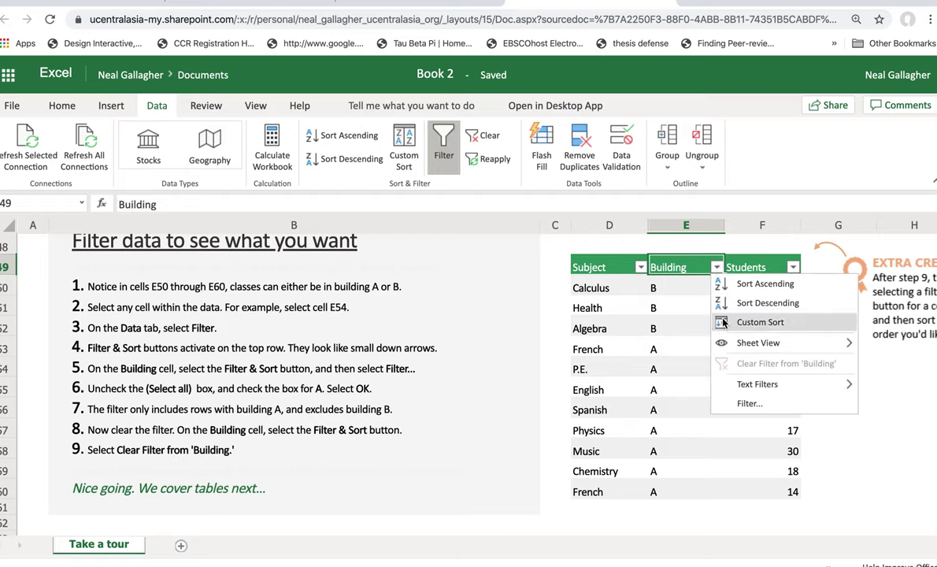
{"action": "left_click", "coordinate": [745, 404]}
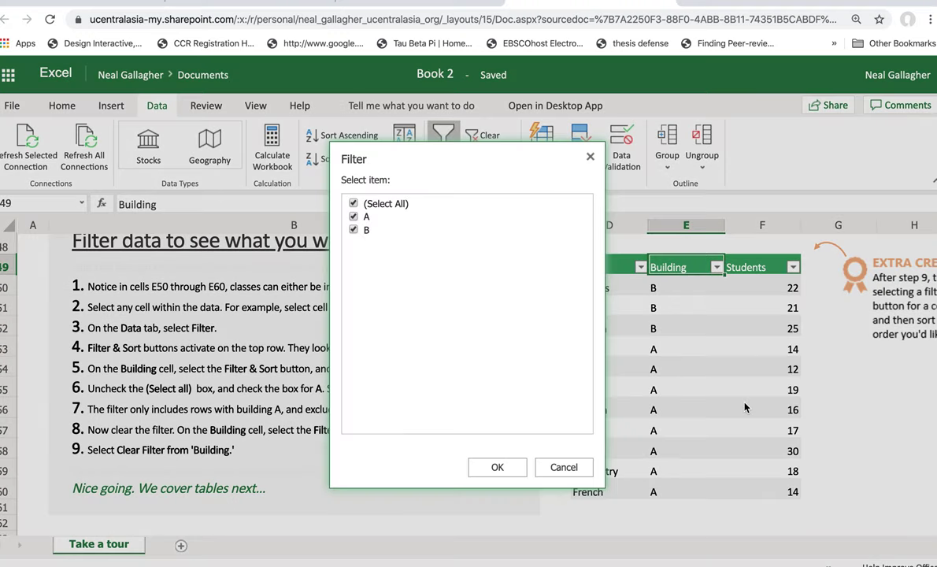
{"action": "left_click", "coordinate": [353, 230]}
{"action": "left_click", "coordinate": [353, 216]}
{"action": "left_click", "coordinate": [353, 216]}
{"action": "left_click", "coordinate": [497, 467]}
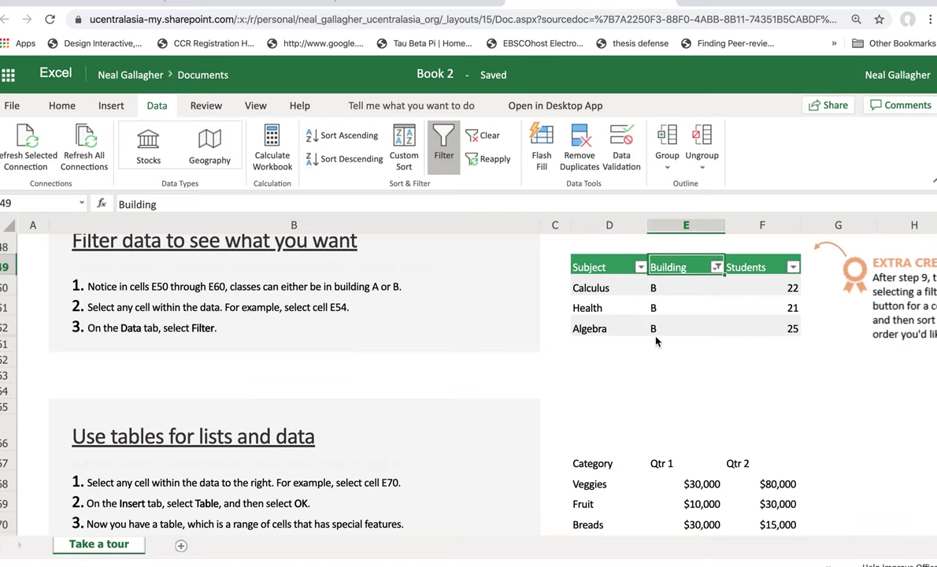
Scroll to 'Use tables for lists and data', select cell E70, and show the Insert ribbon
{"action": "scroll", "coordinate": [461, 434], "scroll_direction": "down", "scroll_amount": 3}
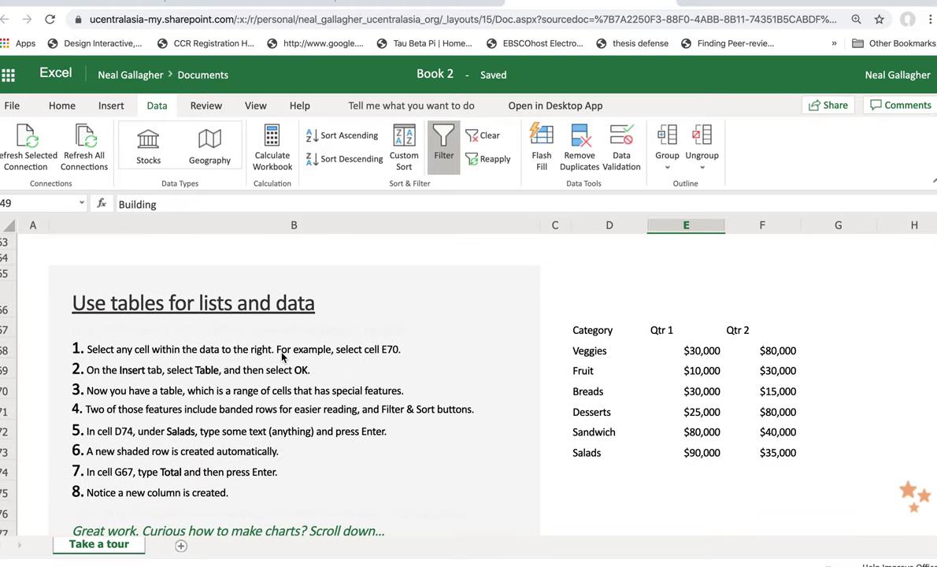
{"action": "scroll", "coordinate": [282, 358], "scroll_direction": "down", "scroll_amount": 5}
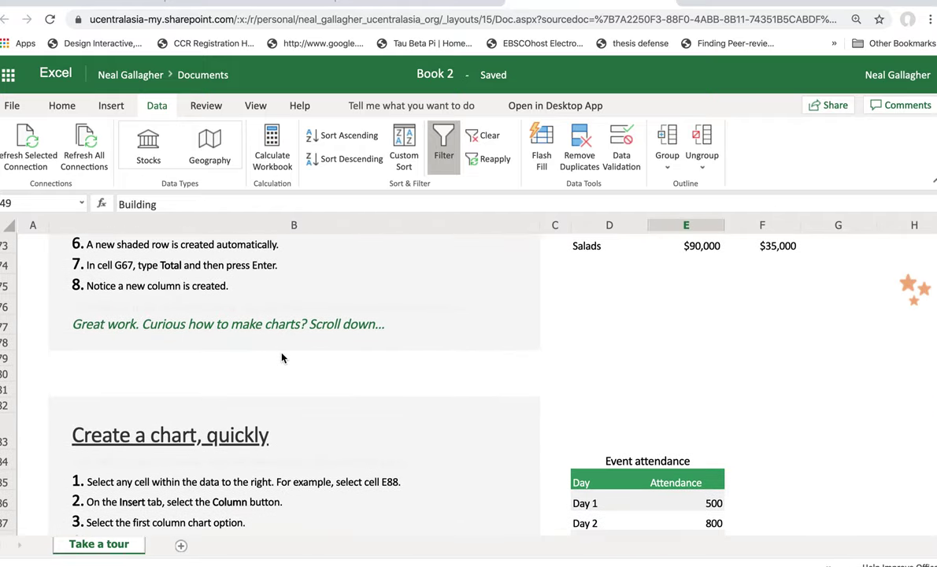
{"action": "scroll", "coordinate": [282, 357], "scroll_direction": "up", "scroll_amount": 4}
{"action": "scroll", "coordinate": [281, 359], "scroll_direction": "up", "scroll_amount": 1}
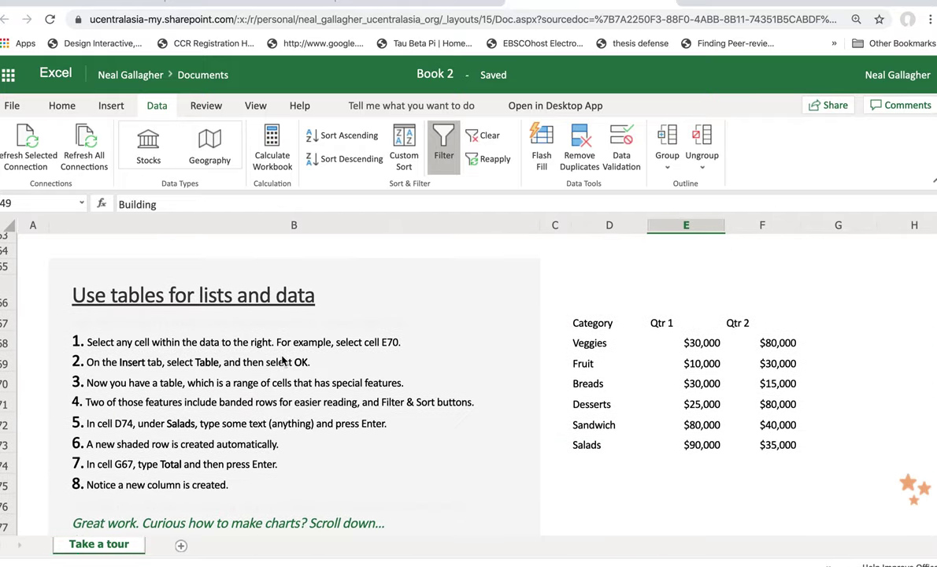
{"action": "scroll", "coordinate": [282, 359], "scroll_direction": "up", "scroll_amount": 1}
{"action": "scroll", "coordinate": [282, 358], "scroll_direction": "down", "scroll_amount": 3}
{"action": "scroll", "coordinate": [282, 359], "scroll_direction": "up", "scroll_amount": 1}
{"action": "scroll", "coordinate": [283, 358], "scroll_direction": "up", "scroll_amount": 1}
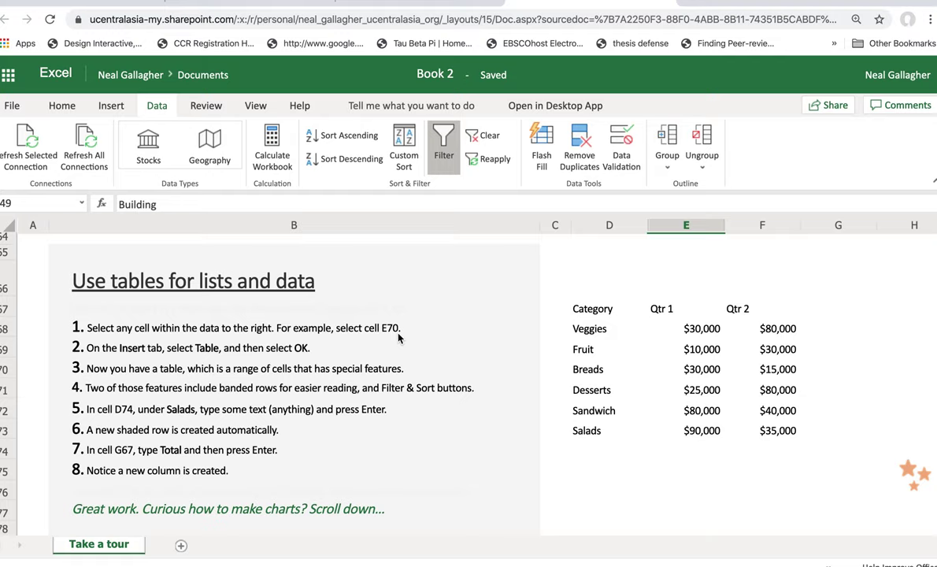
{"action": "left_click", "coordinate": [704, 375]}
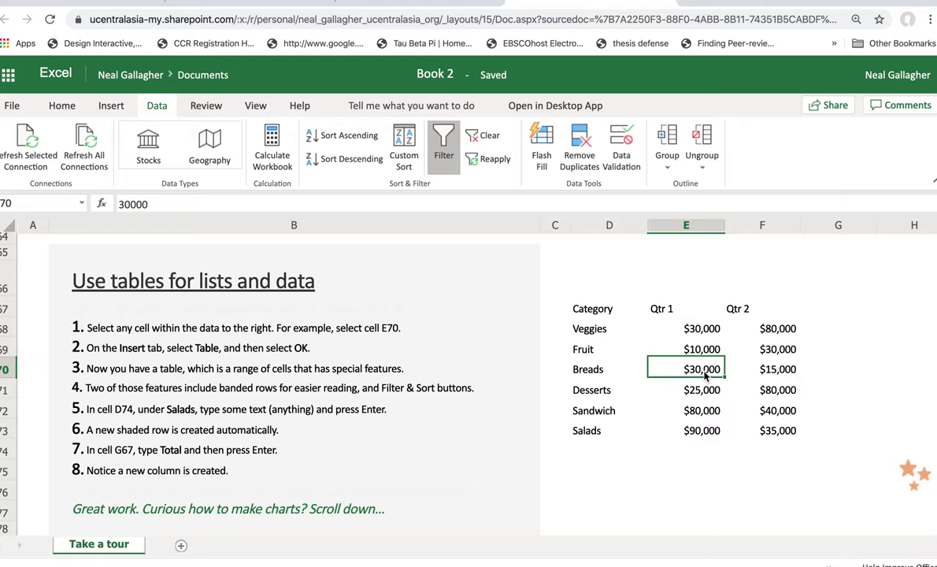
{"action": "left_click", "coordinate": [112, 106]}
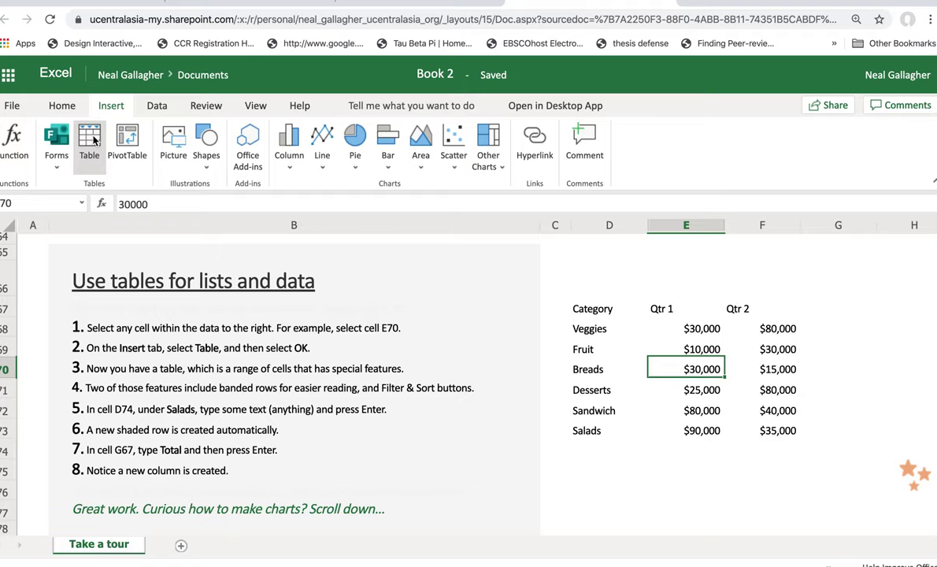
Insert a table over D67:F73 with 'My table has headers' kept checked
{"action": "left_click", "coordinate": [91, 140]}
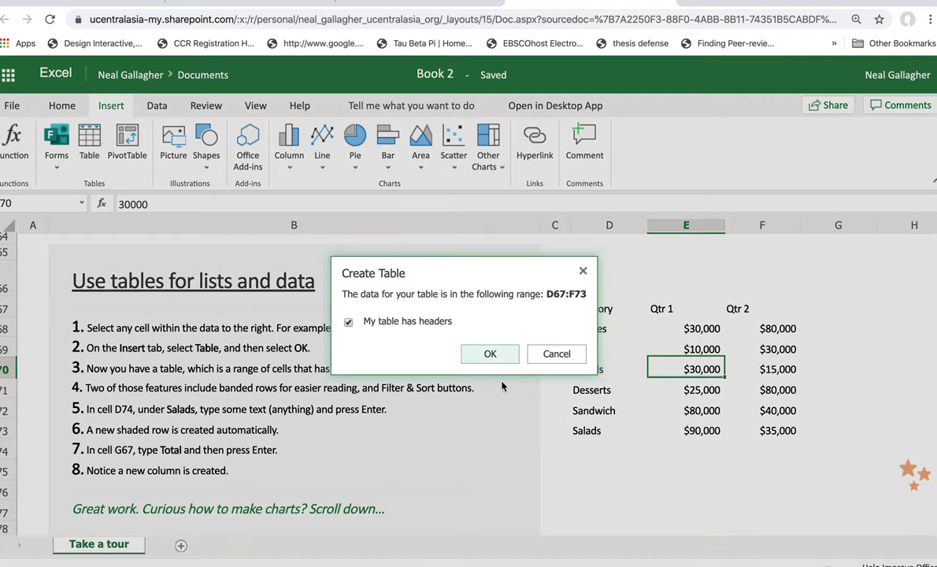
{"action": "left_click", "coordinate": [490, 355]}
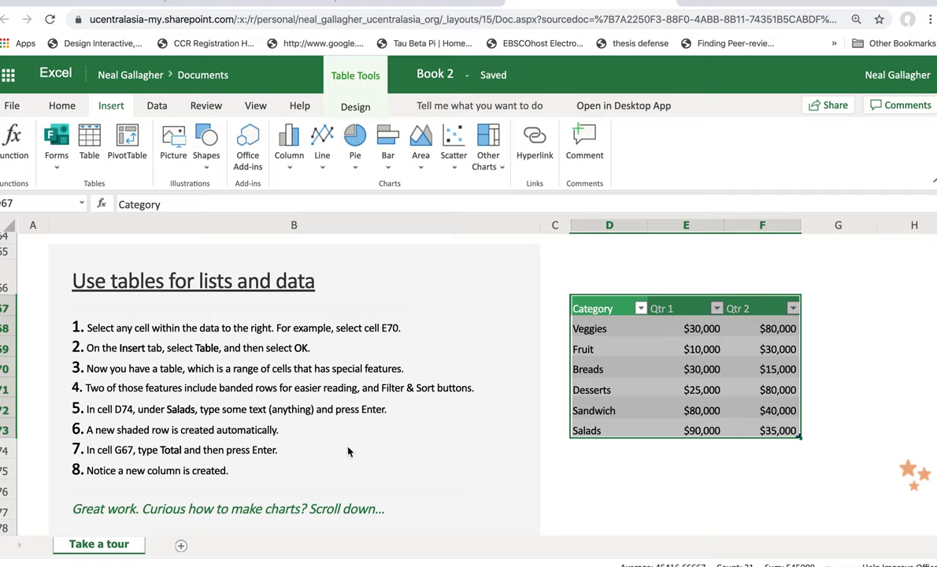
Enter 'what' in cell D74 below Salads to add a new table row
{"action": "left_click", "coordinate": [626, 451]}
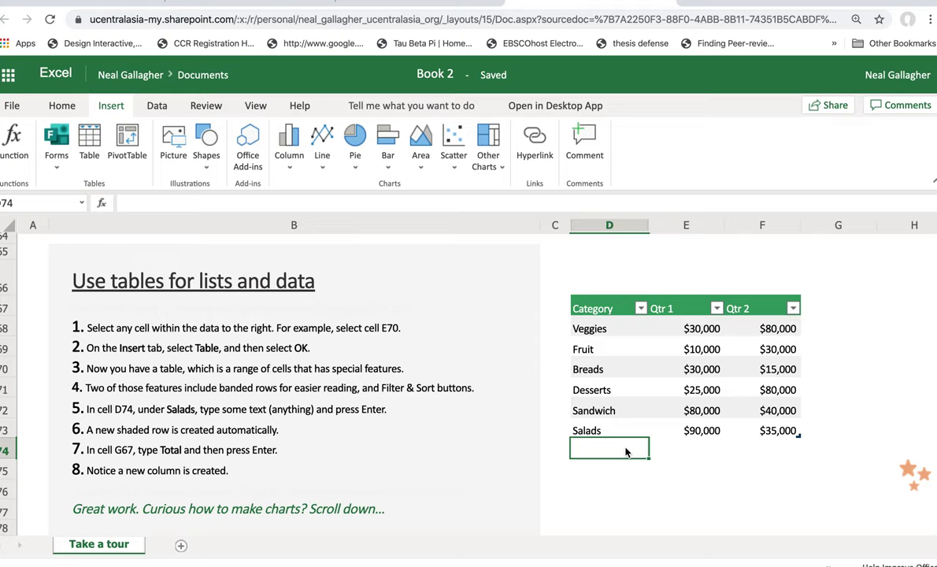
{"action": "type", "text": "what"}
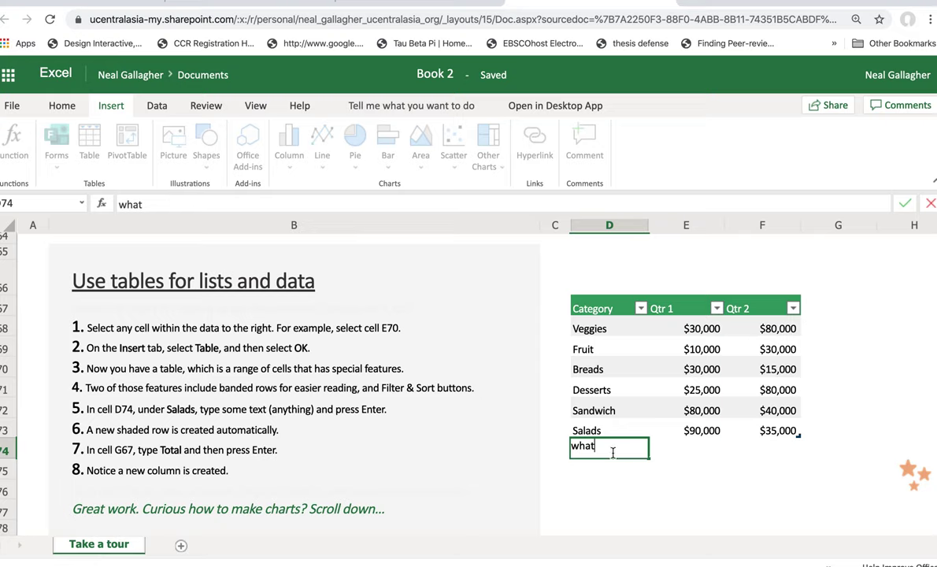
{"action": "key", "text": "Return"}
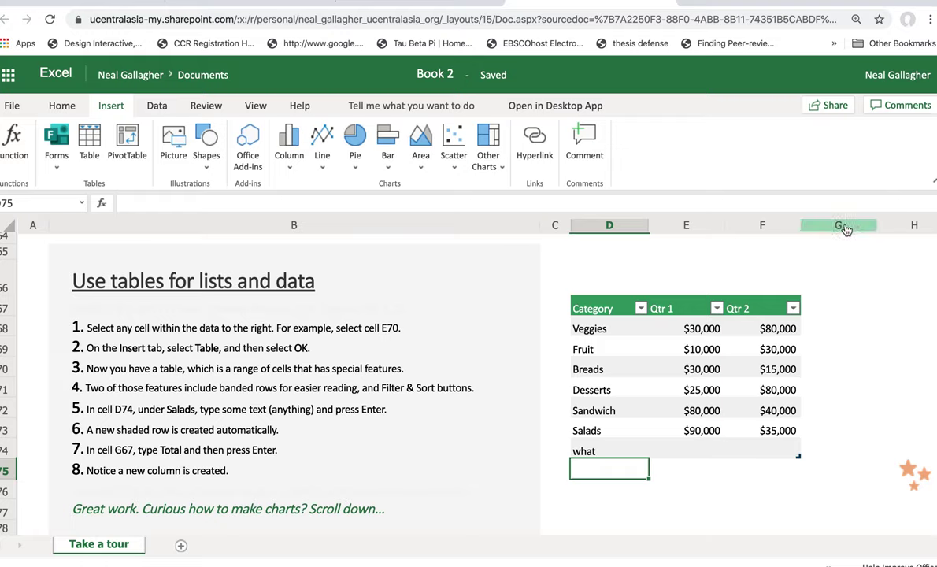
Enter 'Total' in cell G67 to add a Total column after Qtr 2
{"action": "left_click", "coordinate": [826, 305]}
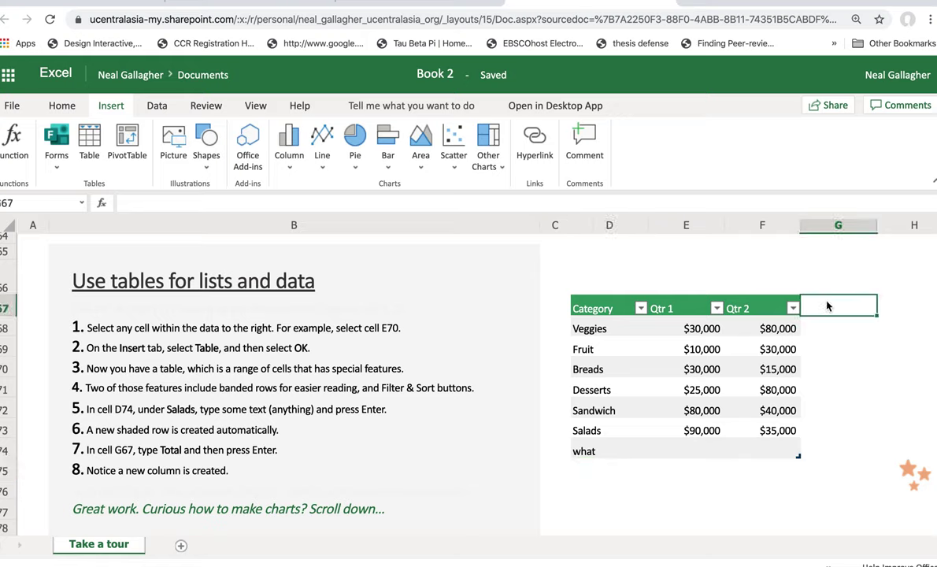
{"action": "type", "text": "Total"}
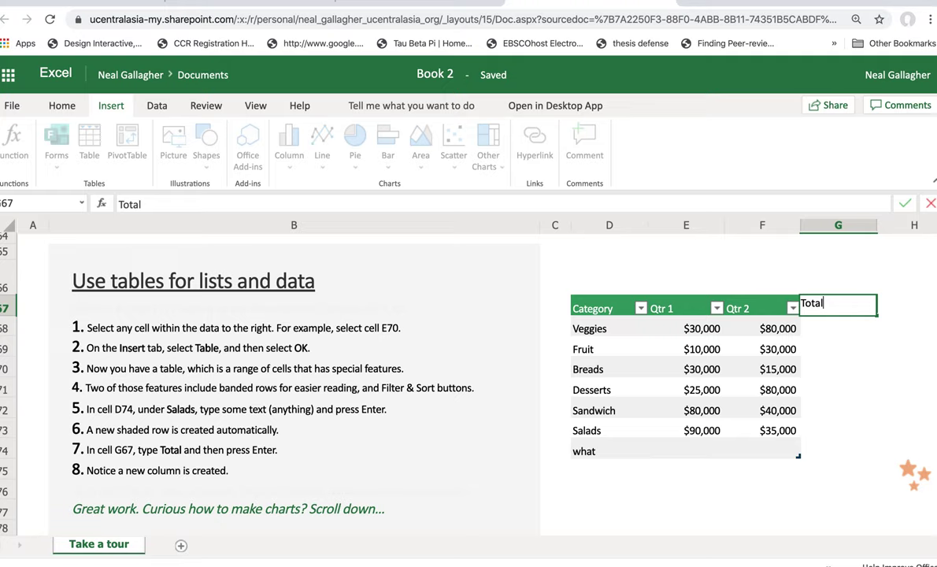
{"action": "key", "text": "Return"}
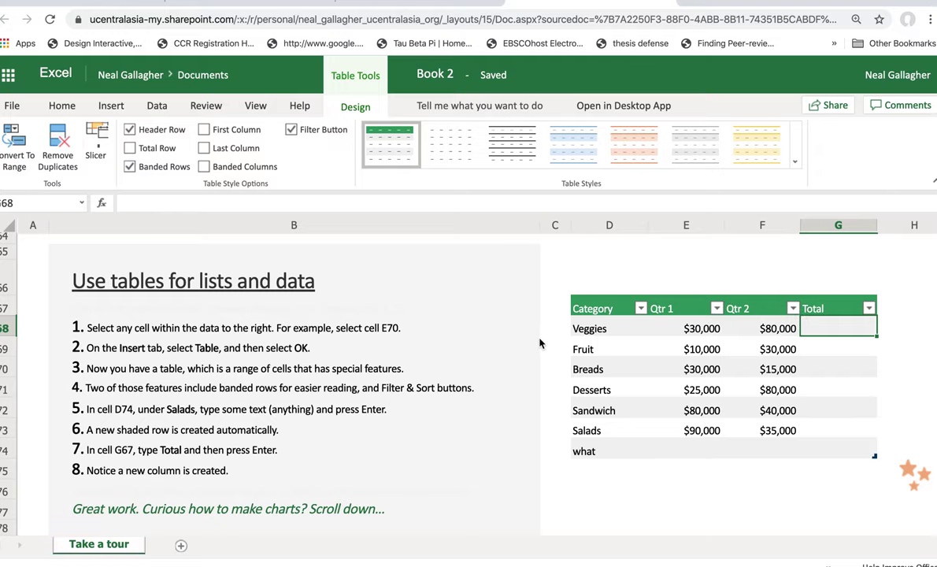
{"action": "scroll", "coordinate": [551, 343], "scroll_direction": "down", "scroll_amount": 10}
{"action": "scroll", "coordinate": [540, 339], "scroll_direction": "down", "scroll_amount": 1}
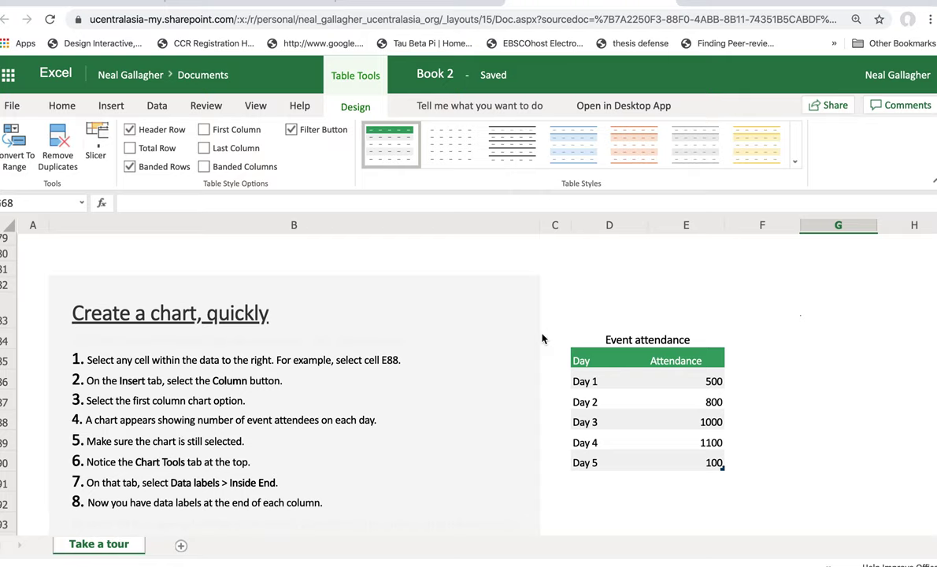
{"action": "scroll", "coordinate": [533, 341], "scroll_direction": "up", "scroll_amount": 3}
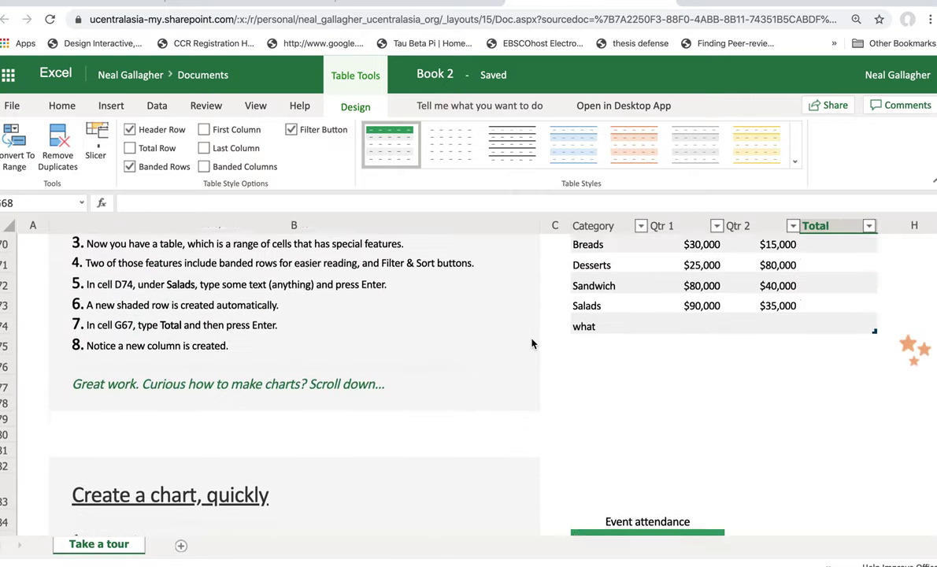
{"action": "scroll", "coordinate": [532, 343], "scroll_direction": "up", "scroll_amount": 15}
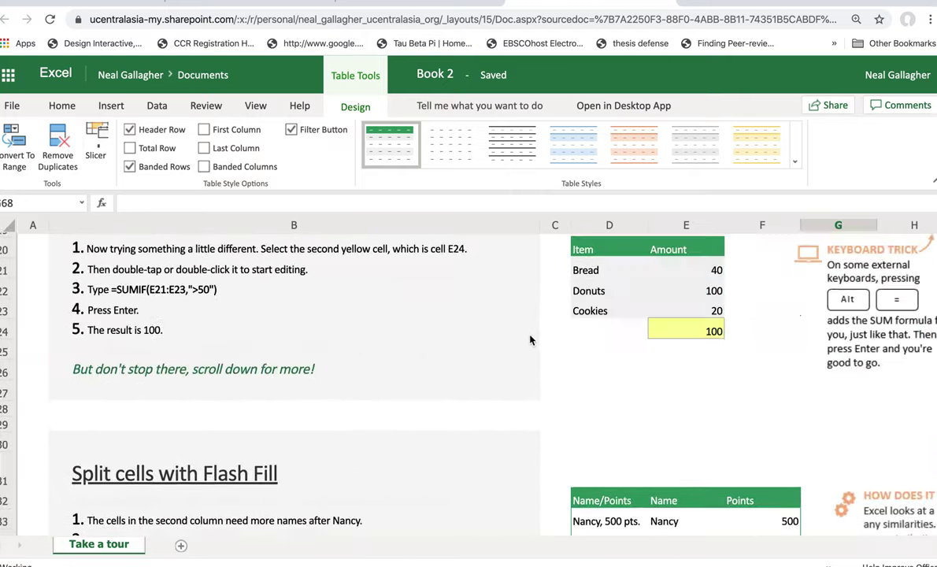
{"action": "scroll", "coordinate": [529, 339], "scroll_direction": "up", "scroll_amount": 6}
{"action": "scroll", "coordinate": [527, 336], "scroll_direction": "down", "scroll_amount": 2}
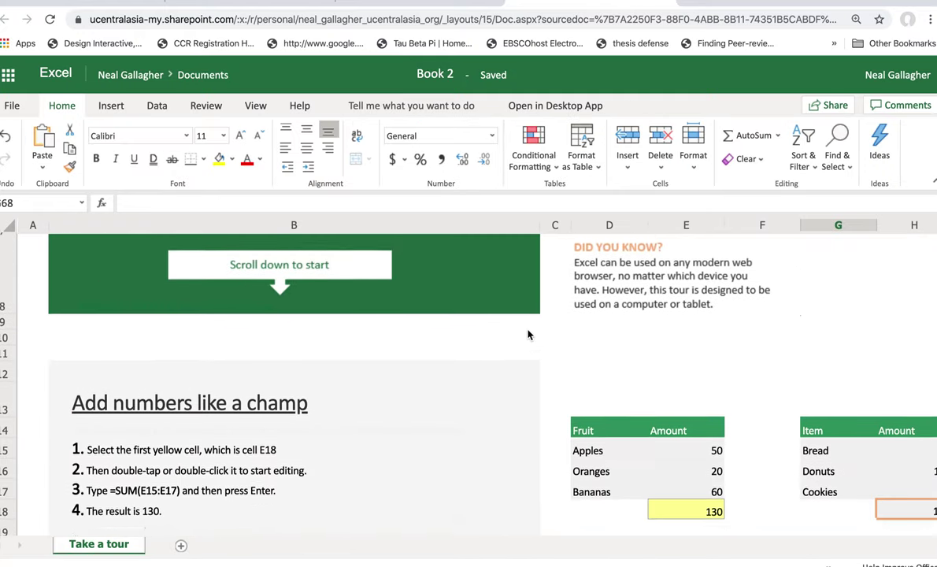
{"action": "scroll", "coordinate": [528, 336], "scroll_direction": "down", "scroll_amount": 5}
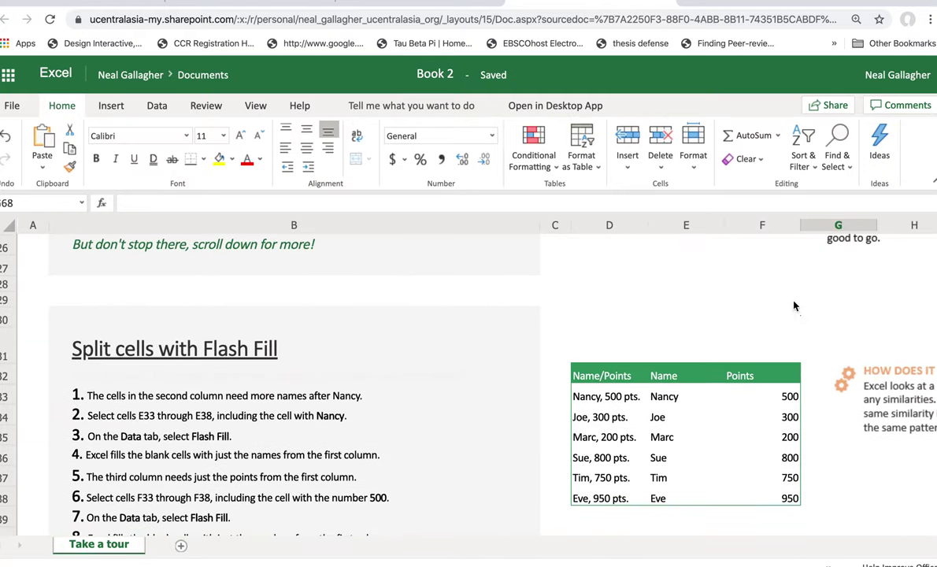
{"action": "scroll", "coordinate": [792, 308], "scroll_direction": "down", "scroll_amount": 7}
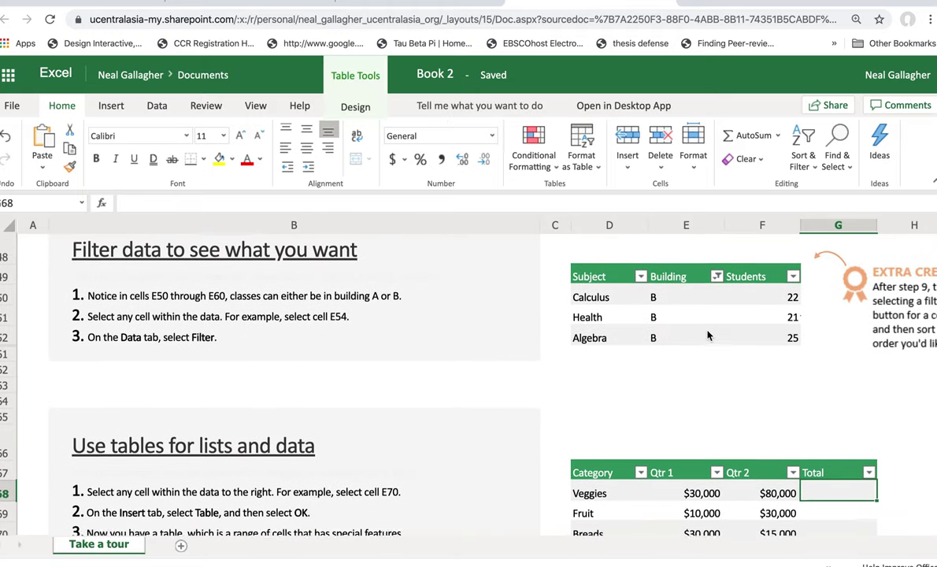
{"action": "scroll", "coordinate": [707, 336], "scroll_direction": "down", "scroll_amount": 6}
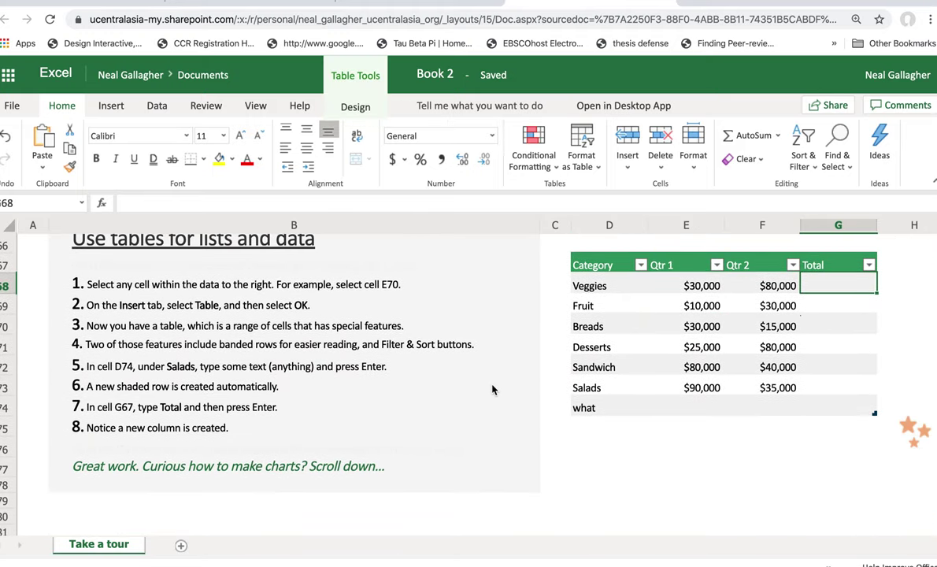